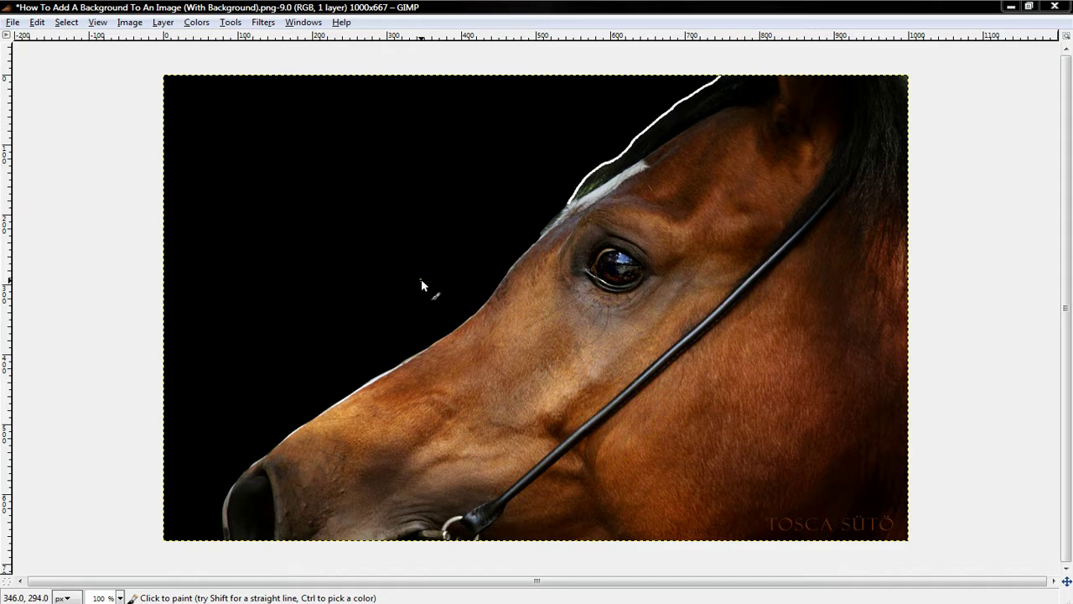
# Step: Select the black background around the horse's head with Fuzzy Select and fill it with a linear white-to-black gradient
pyautogui.click(228, 24)
pyautogui.moveTo(251, 38)
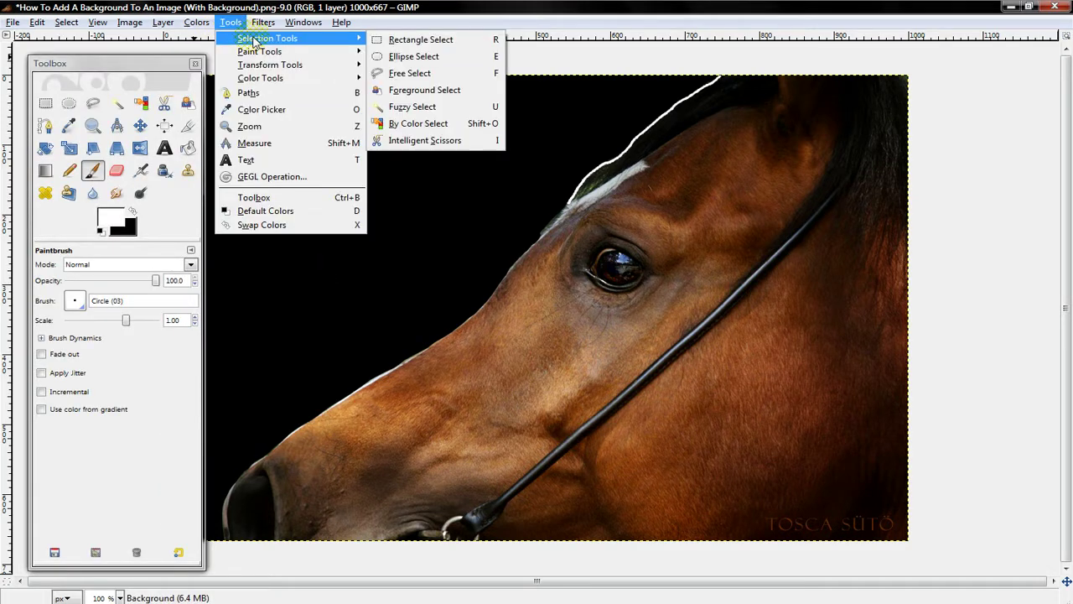
pyautogui.click(435, 110)
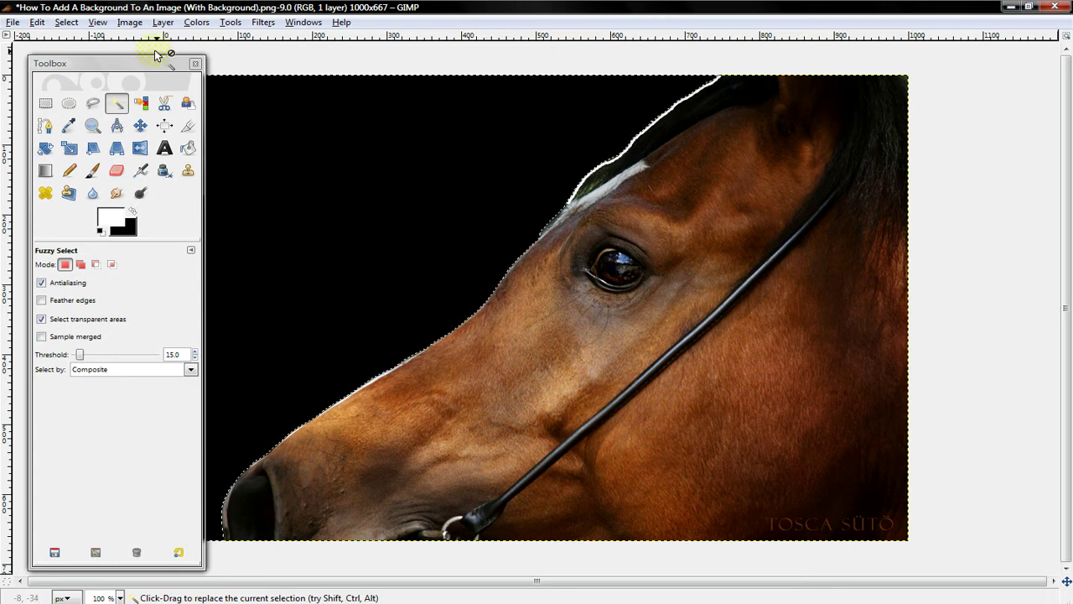
pyautogui.click(48, 178)
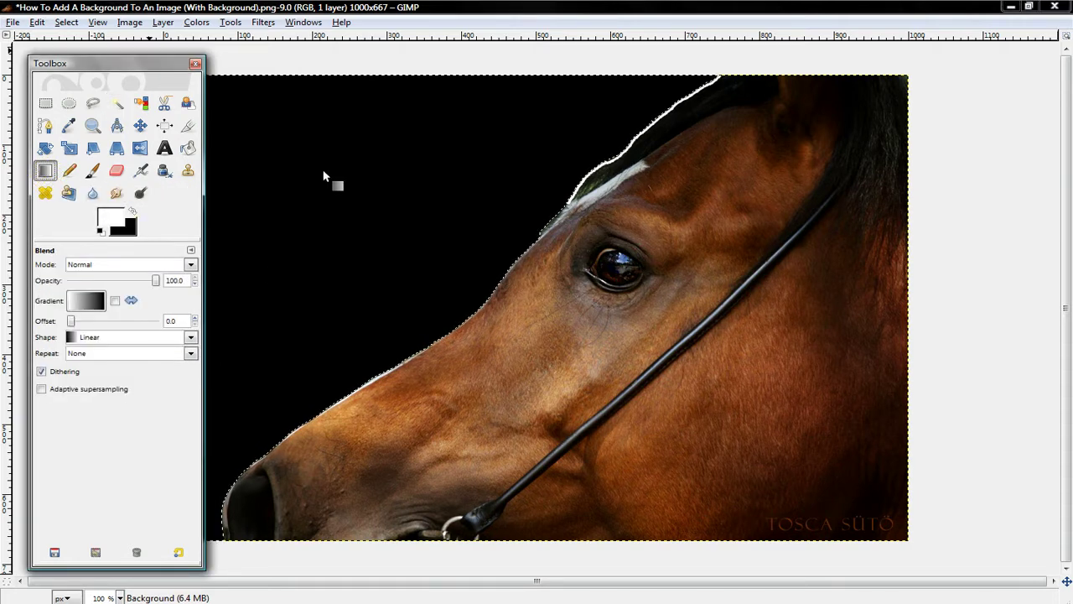
pyautogui.moveTo(299, 149); pyautogui.dragTo(387, 335)
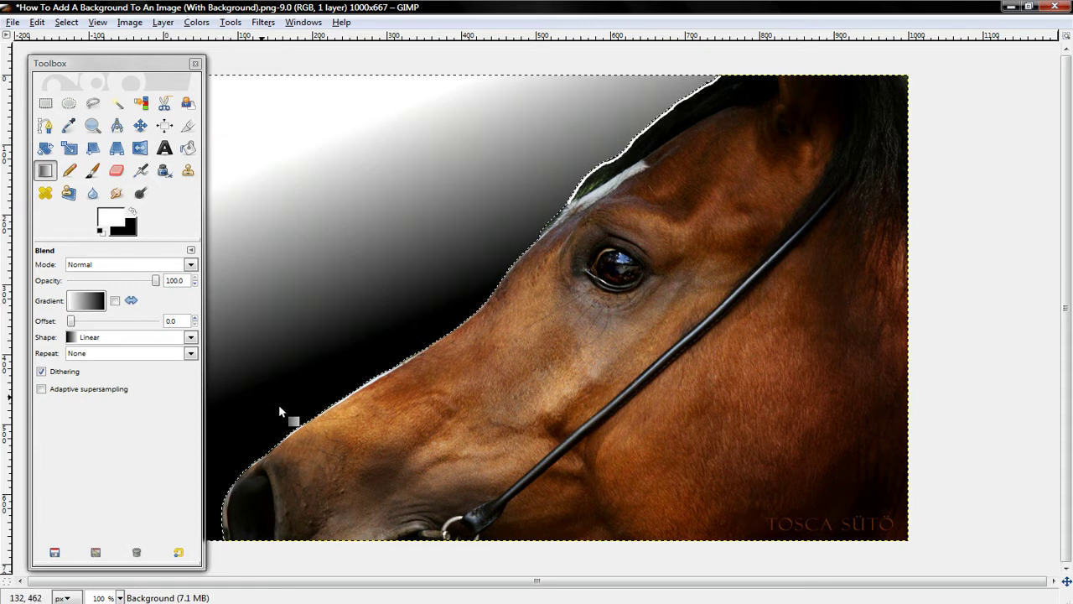
# Step: Switch to the image "How To Add A Background To An Image.png" with the green background and activate the Paths tool
pyautogui.moveTo(416, 600)
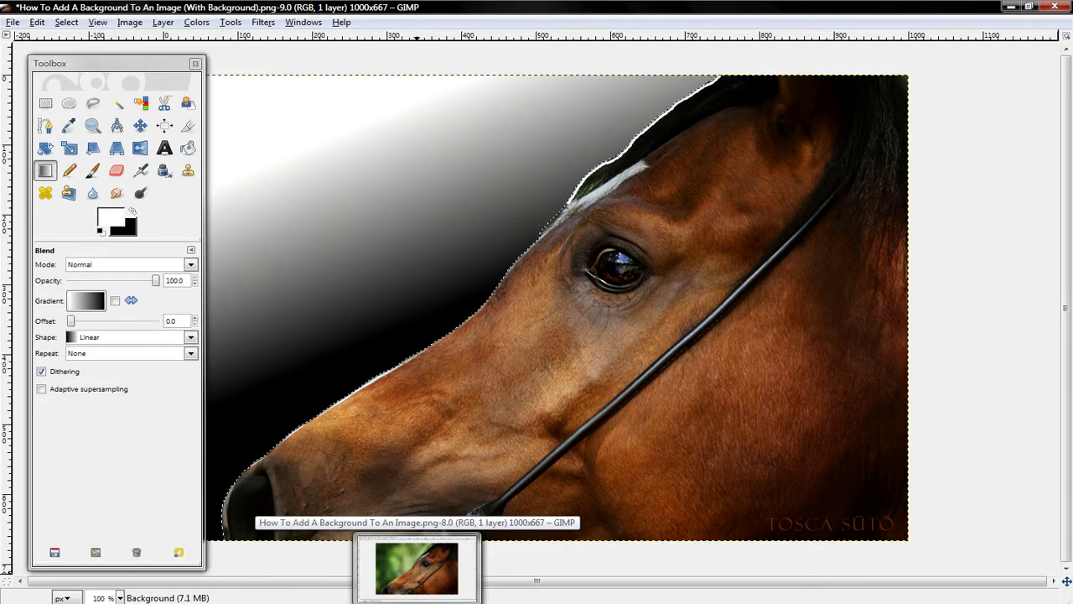
pyautogui.click(417, 602)
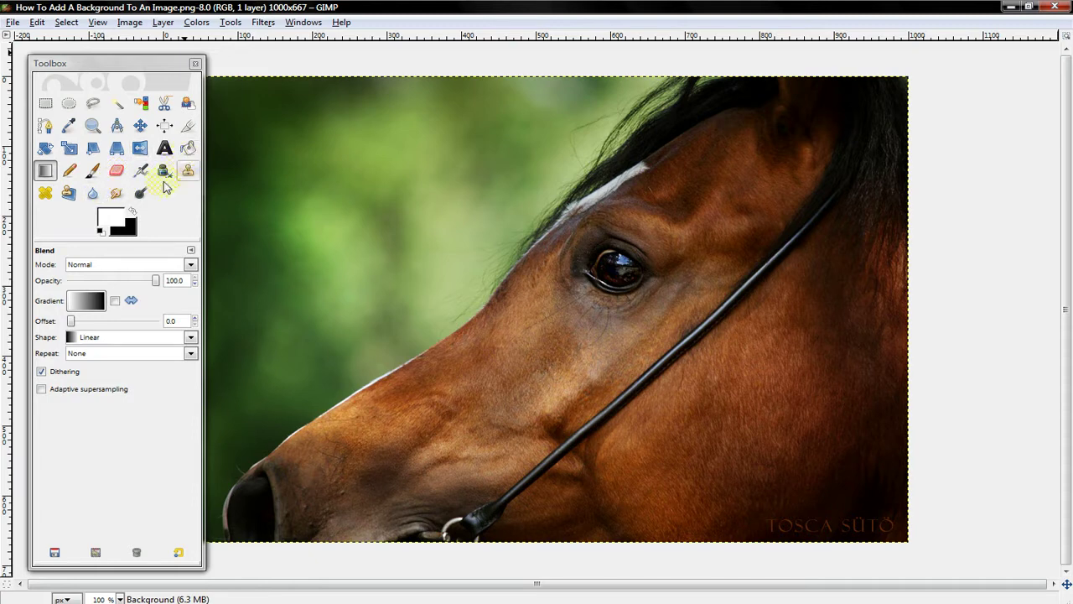
pyautogui.click(47, 128)
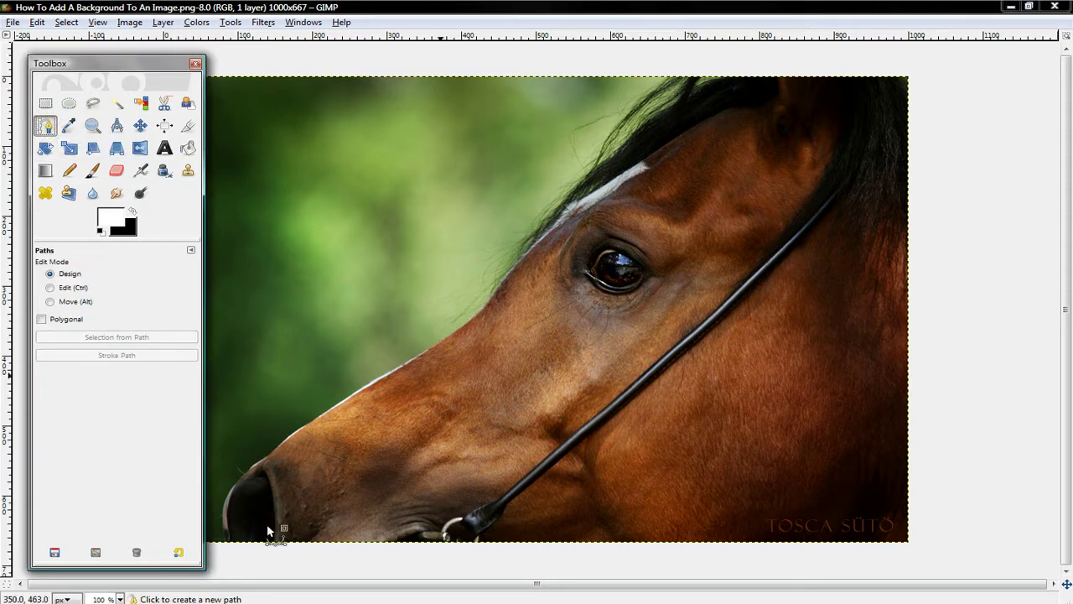
# Step: At 200% zoom, start a path at the image's lower edge by the muzzle and trace up the front of the nostril
pyautogui.click(121, 598)
pyautogui.click(299, 475)
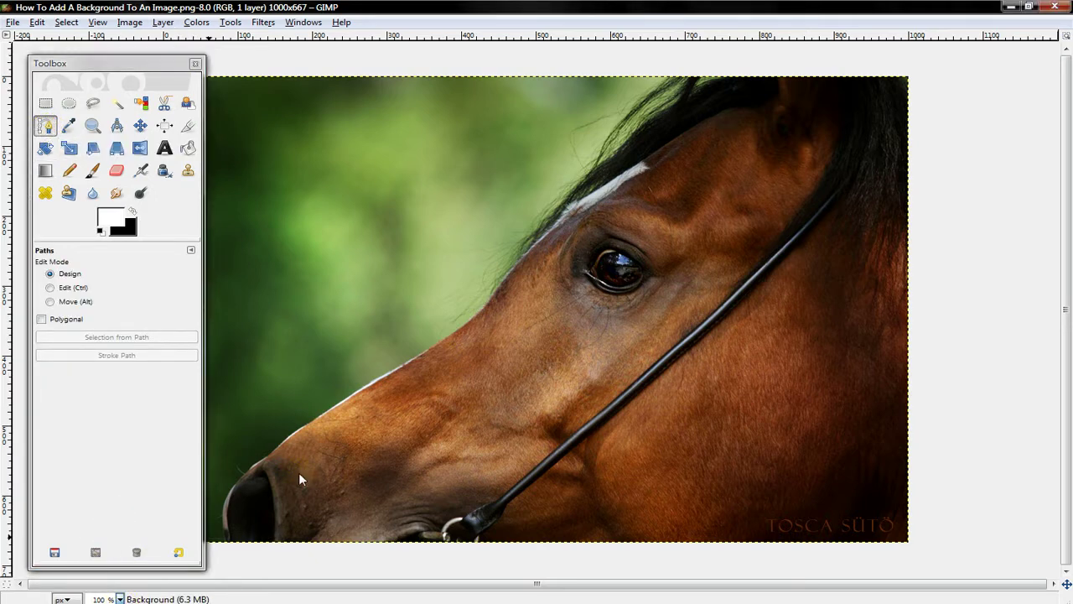
pyautogui.press('2')
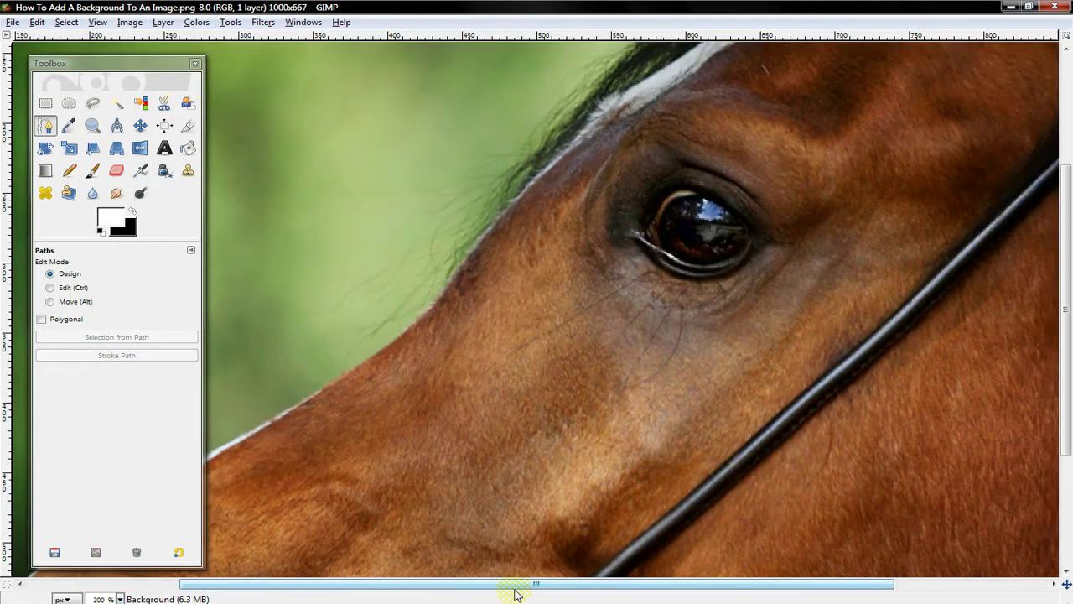
pyautogui.moveTo(513, 586); pyautogui.dragTo(244, 598)
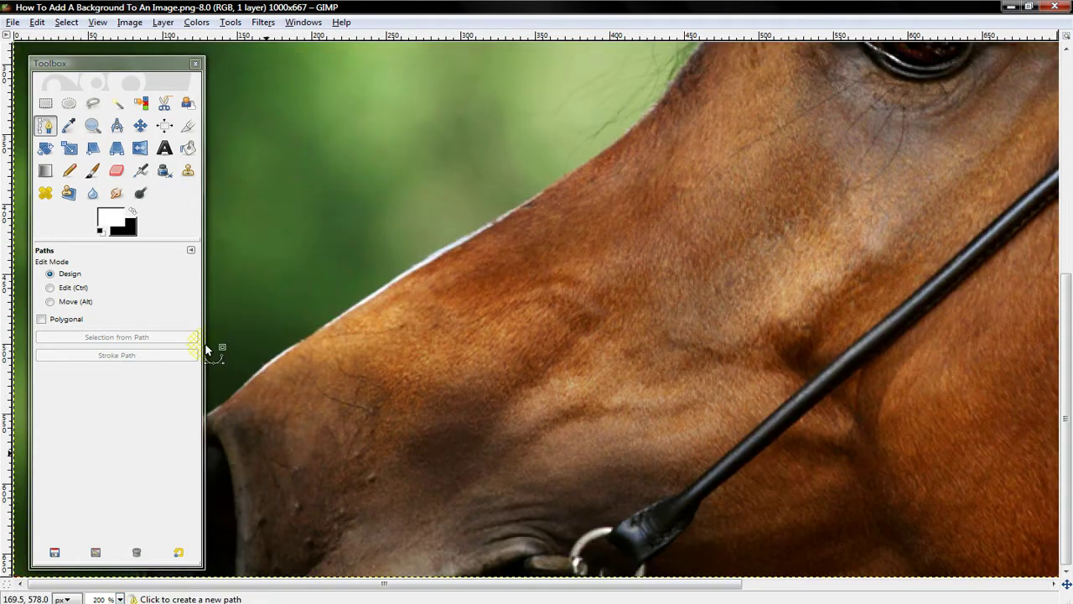
pyautogui.moveTo(185, 67); pyautogui.dragTo(1072, 77)
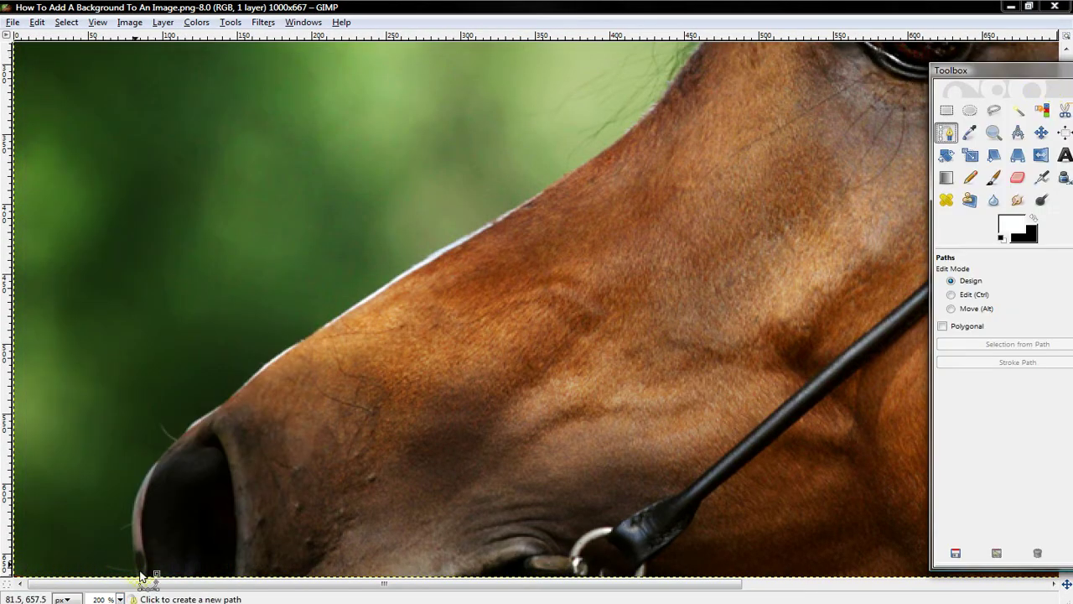
pyautogui.click(136, 573)
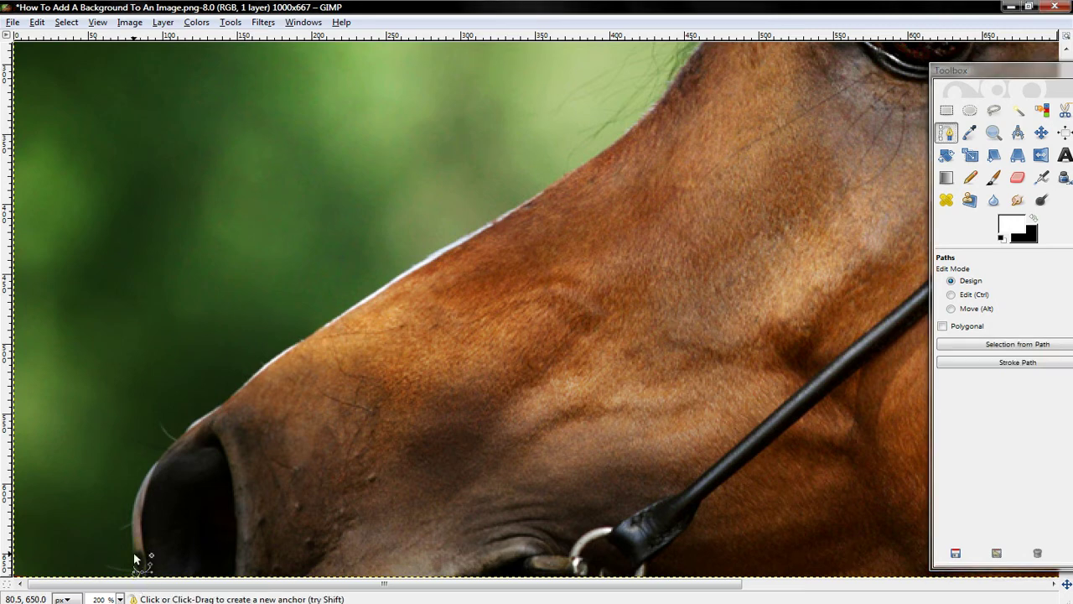
pyautogui.click(132, 552)
pyautogui.click(131, 537)
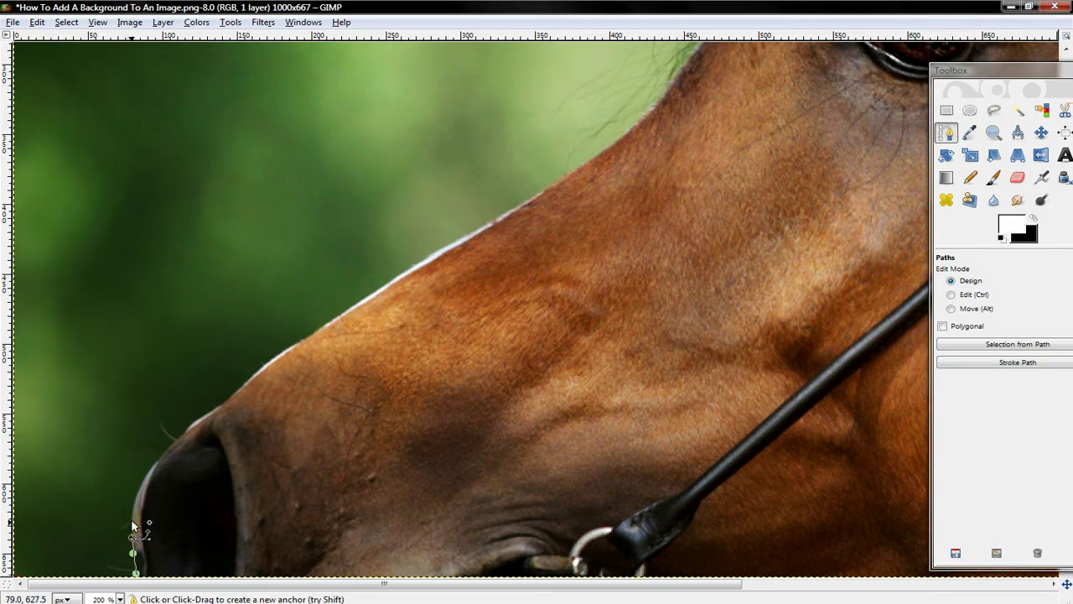
pyautogui.click(132, 519)
pyautogui.click(133, 503)
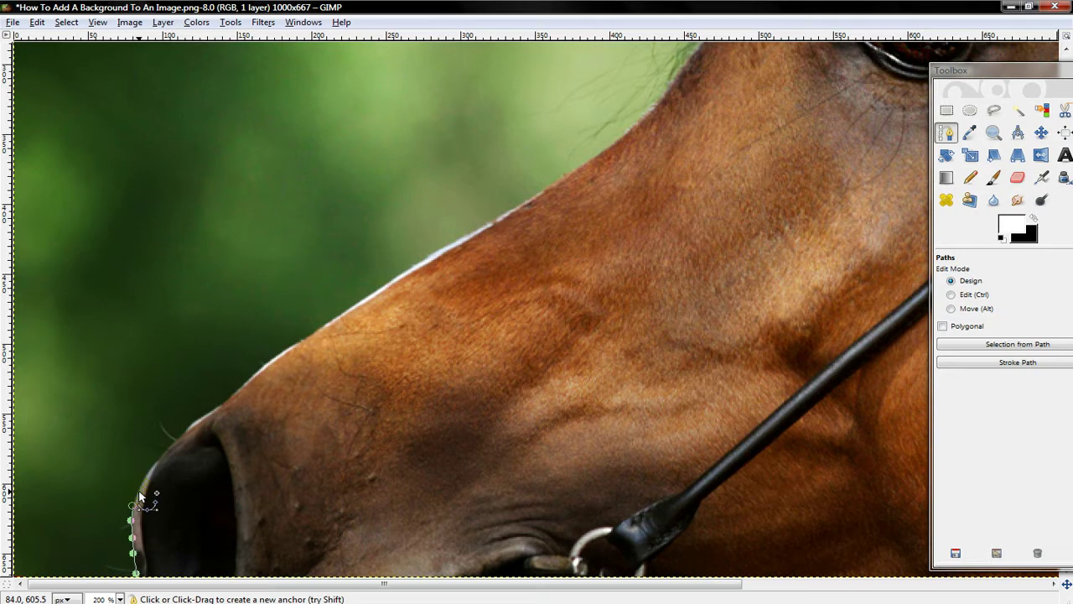
# Step: Extend the path with closely spaced anchors around the top of the nostril and onto the start of the nose bridge
pyautogui.click(137, 491)
pyautogui.click(143, 477)
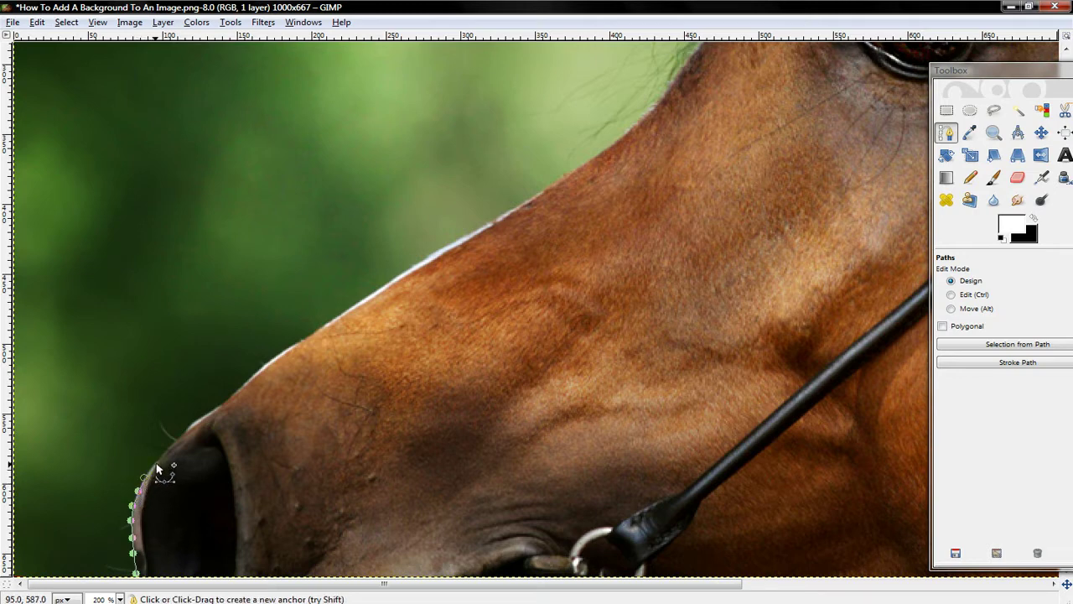
pyautogui.click(156, 463)
pyautogui.click(164, 450)
pyautogui.click(172, 440)
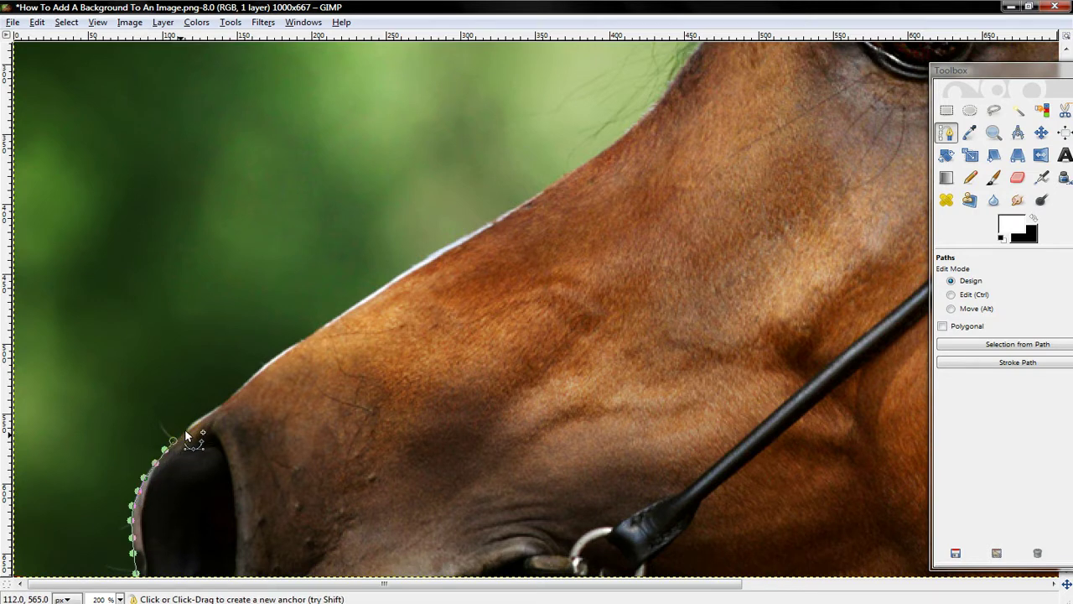
pyautogui.click(189, 423)
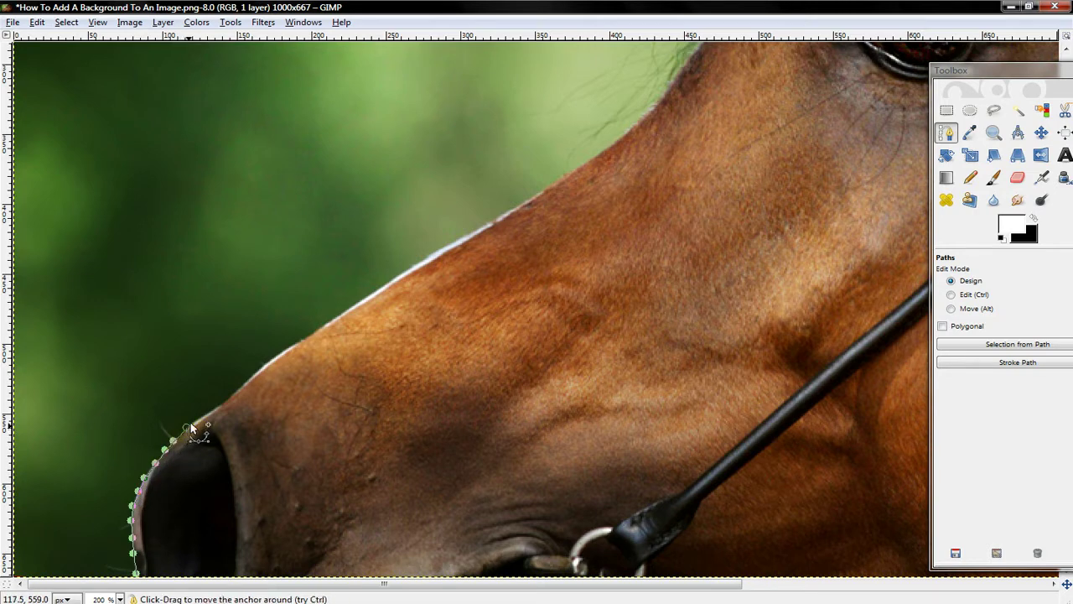
pyautogui.click(231, 395)
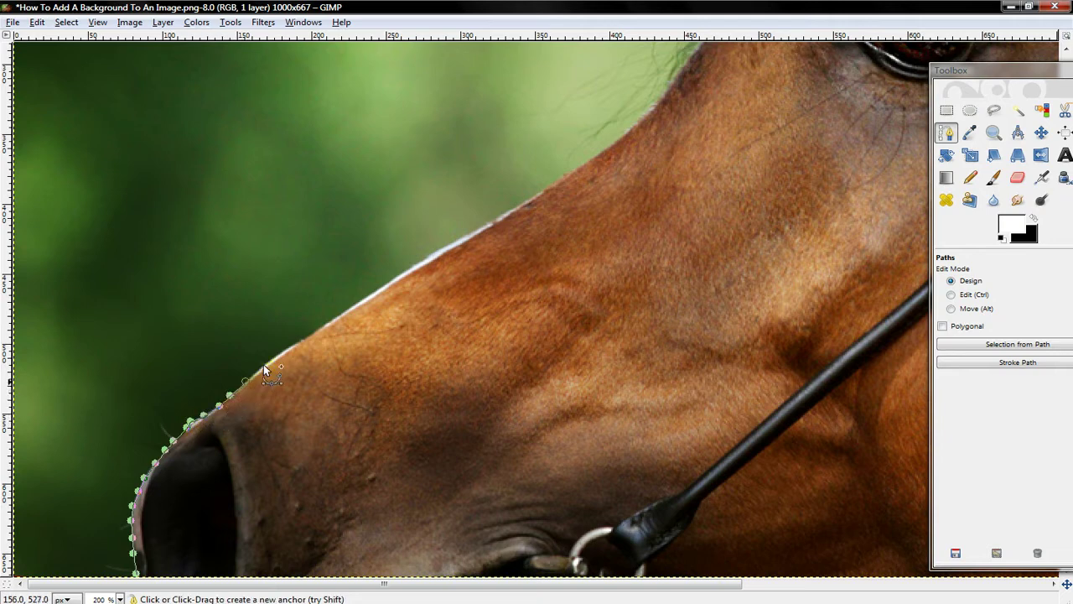
# Step: Continue the path up the nose bridge along the outer edge of the thin white highlight
pyautogui.click(320, 328)
pyautogui.scroll(3, 331, 330)
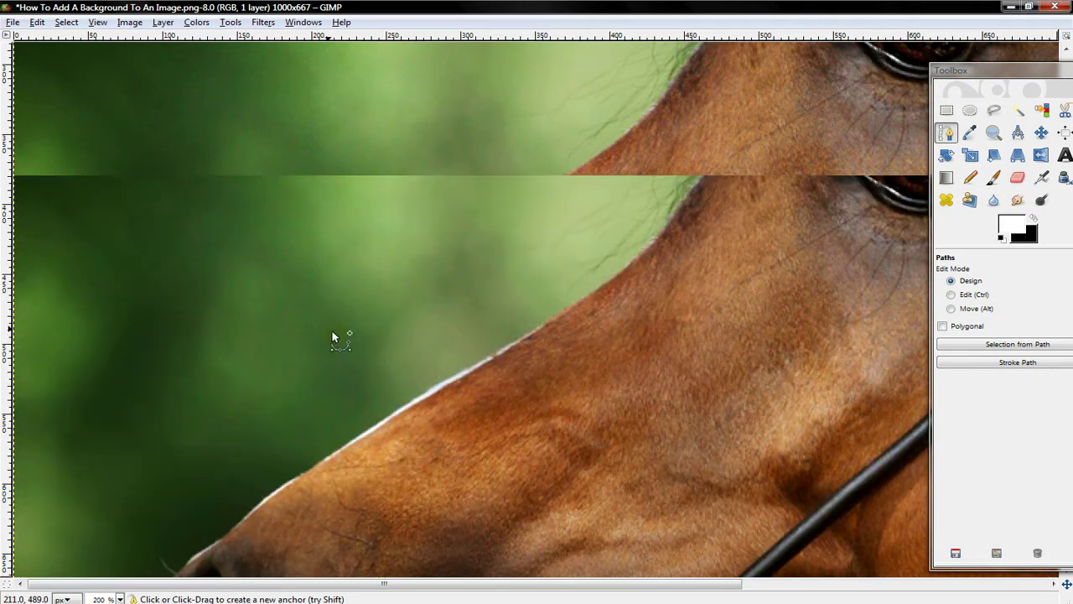
pyautogui.click(348, 442)
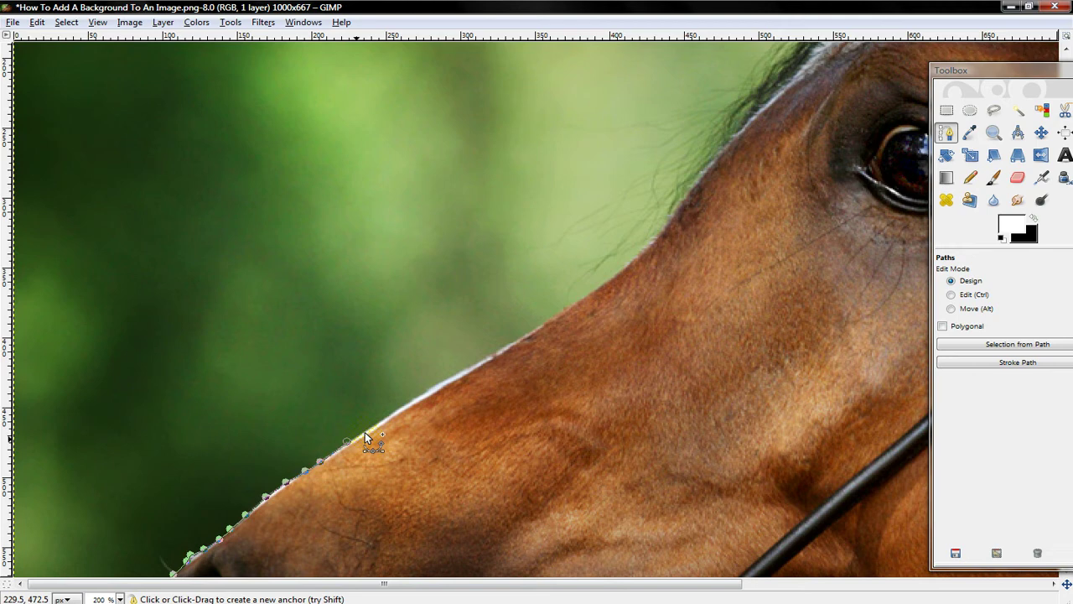
pyautogui.click(371, 426)
pyautogui.click(427, 391)
pyautogui.click(456, 374)
pyautogui.click(491, 357)
# Step: Trace the path from the upper nose bridge up the steeper slope to the stray hairs in front of the eye
pyautogui.click(594, 291)
pyautogui.click(606, 280)
pyautogui.click(620, 271)
pyautogui.click(632, 260)
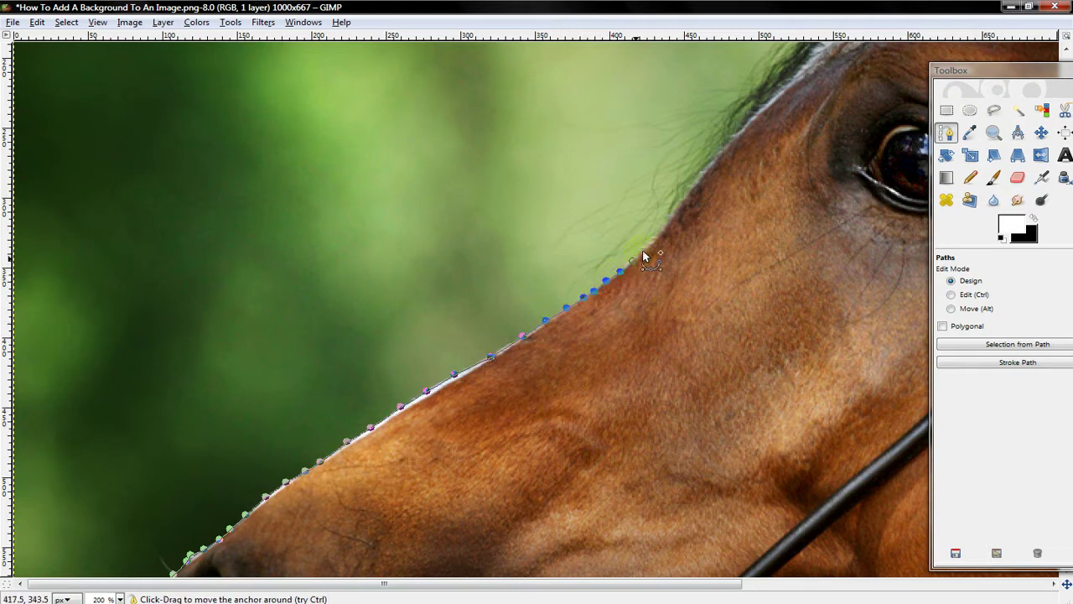
pyautogui.click(650, 241)
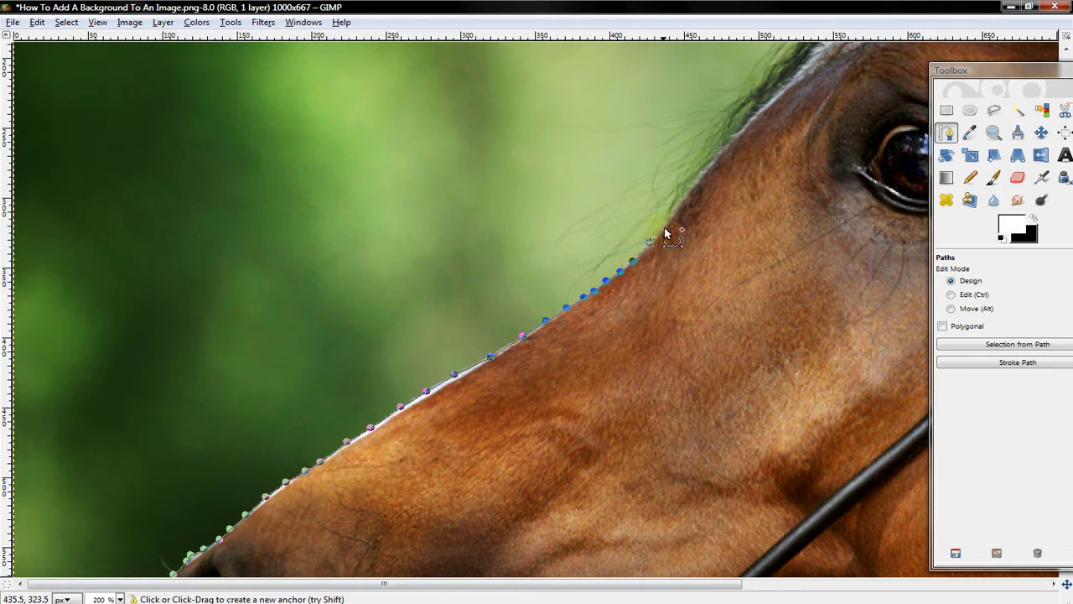
pyautogui.click(662, 227)
pyautogui.click(673, 213)
pyautogui.click(683, 197)
pyautogui.click(698, 177)
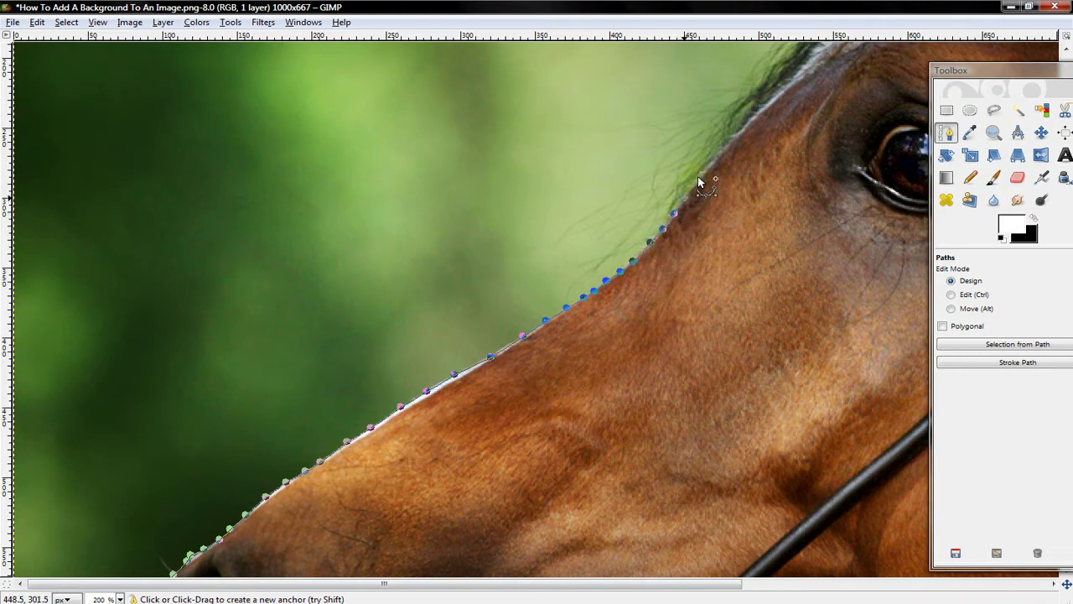
pyautogui.click(738, 128)
# Step: At 400% zoom, extend the path up the forehead in front of the eye, keeping it between the skin and loose hairs
pyautogui.click(120, 598)
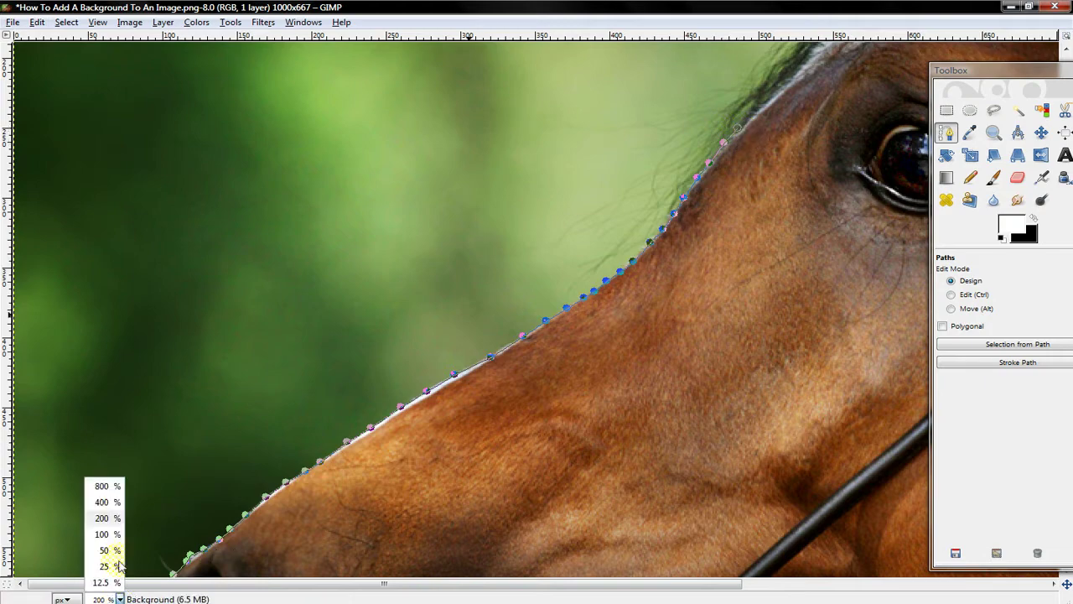
pyautogui.click(113, 500)
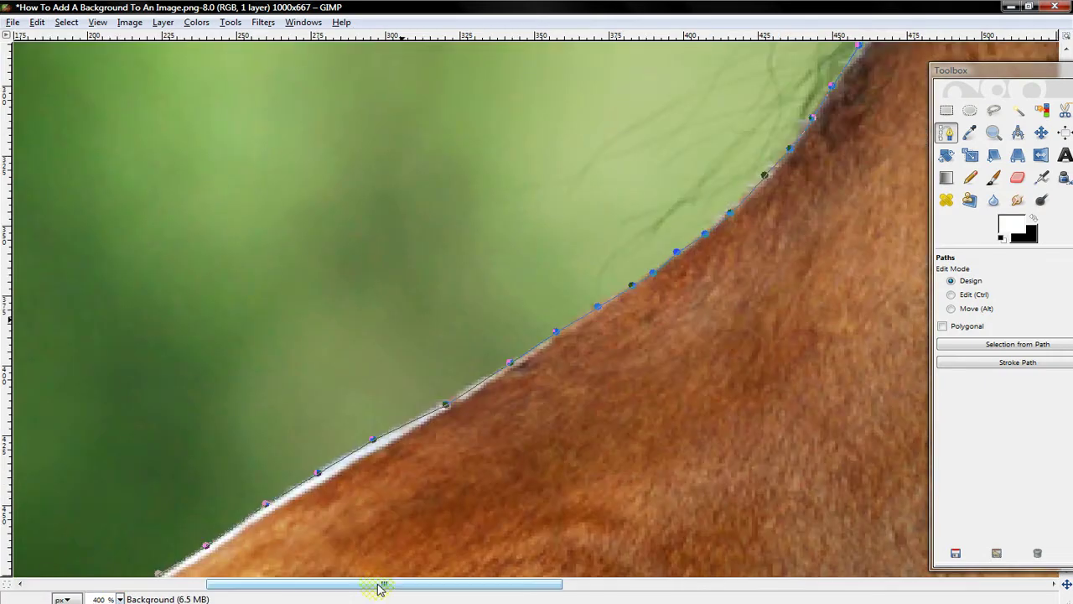
pyautogui.moveTo(380, 585); pyautogui.dragTo(473, 580)
pyautogui.moveTo(713, 496); pyautogui.dragTo(720, 432)
pyautogui.scroll(5, 721, 431)
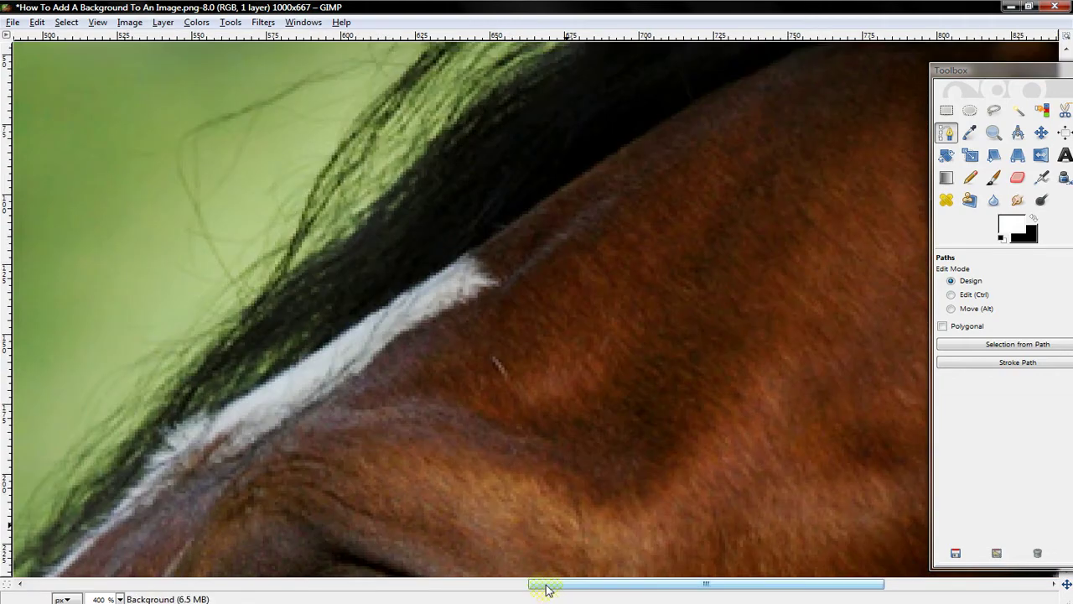
pyautogui.moveTo(546, 587); pyautogui.dragTo(383, 484)
pyautogui.scroll(-5, 385, 477)
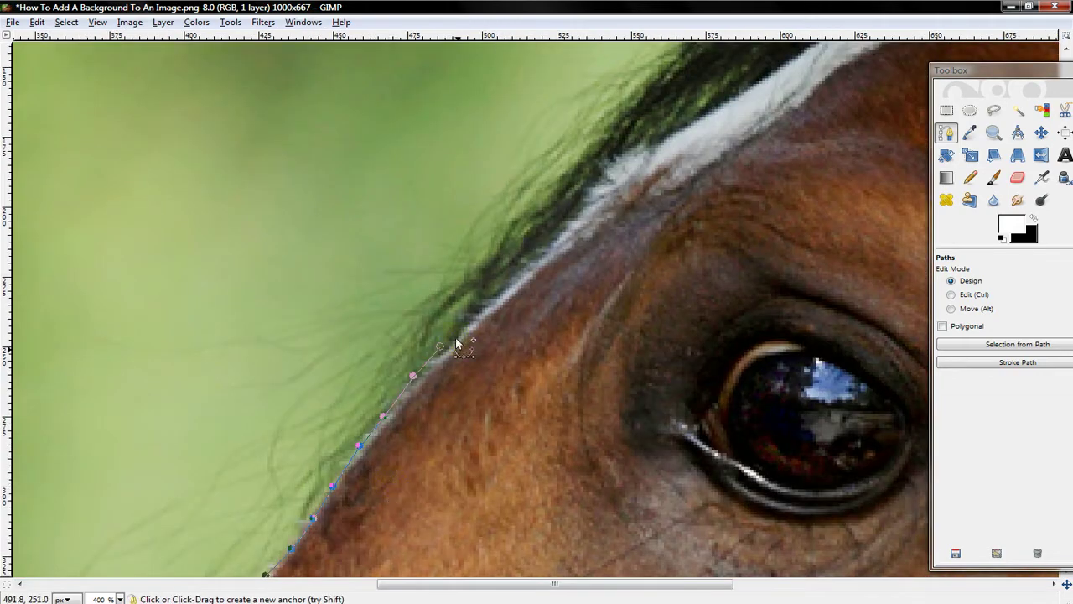
pyautogui.click(456, 333)
pyautogui.click(485, 302)
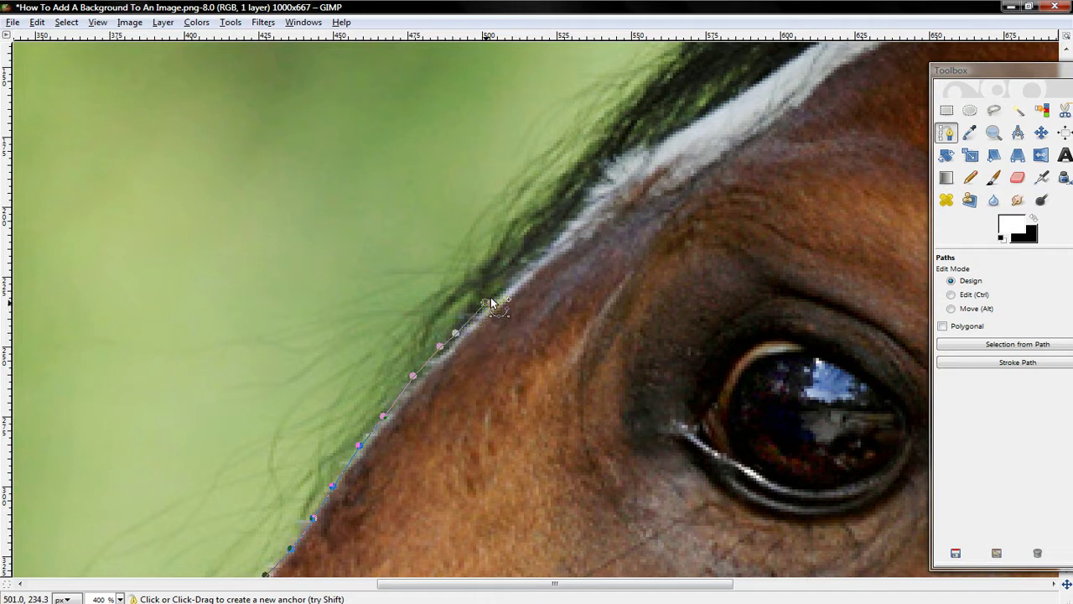
pyautogui.click(514, 279)
# Step: Carry the path around the lower tuft of the white forehead marking, leaving the dark hair outside
pyautogui.click(533, 262)
pyautogui.click(553, 240)
pyautogui.click(573, 219)
pyautogui.click(592, 198)
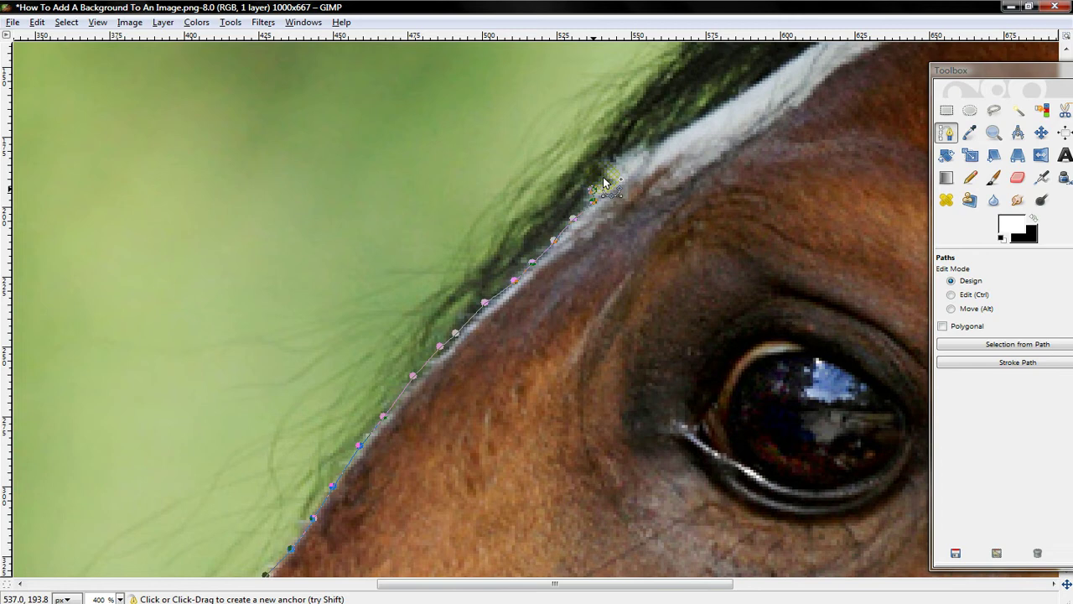
pyautogui.click(610, 161)
pyautogui.click(637, 149)
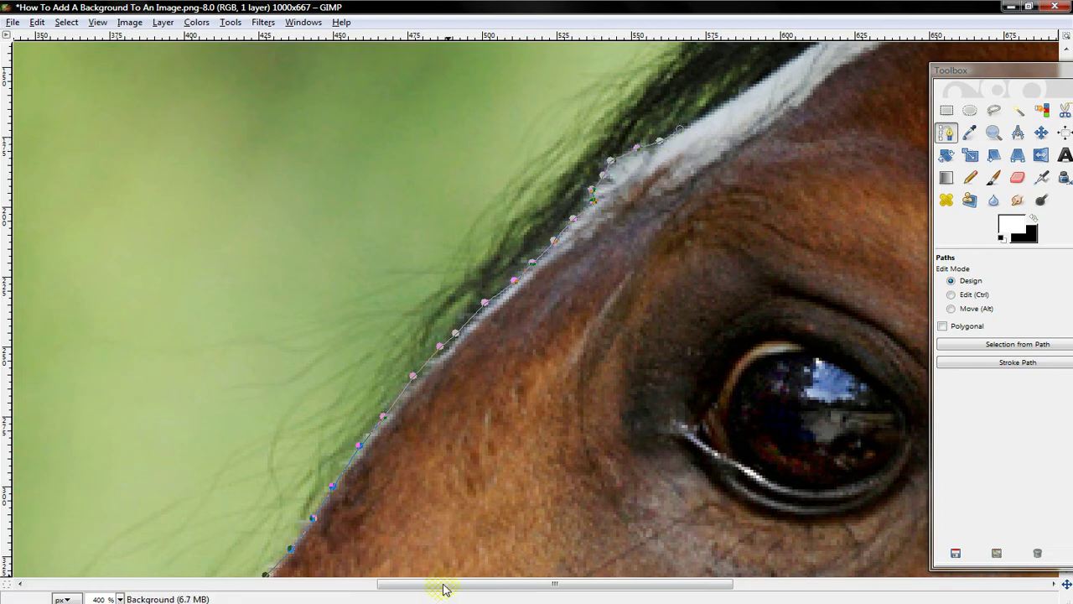
# Step: Trace the path along the upper edge of the white forehead marking where it meets the black mane
pyautogui.moveTo(445, 583); pyautogui.dragTo(585, 485)
pyautogui.scroll(1, 536, 524)
pyautogui.scroll(1, 389, 398)
pyautogui.scroll(3, 390, 404)
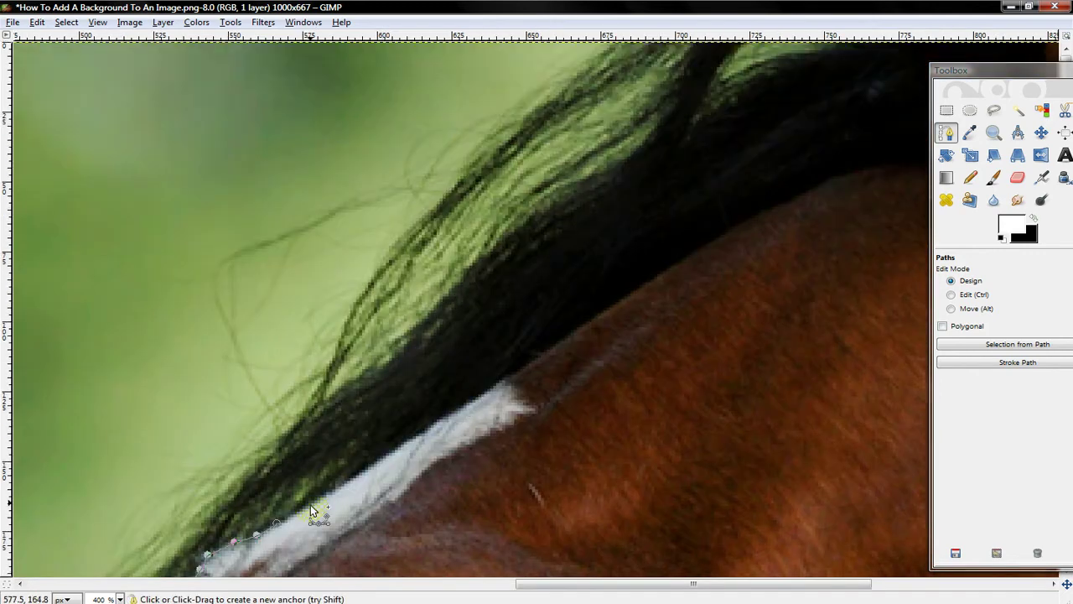
pyautogui.click(306, 506)
pyautogui.click(345, 484)
pyautogui.click(384, 454)
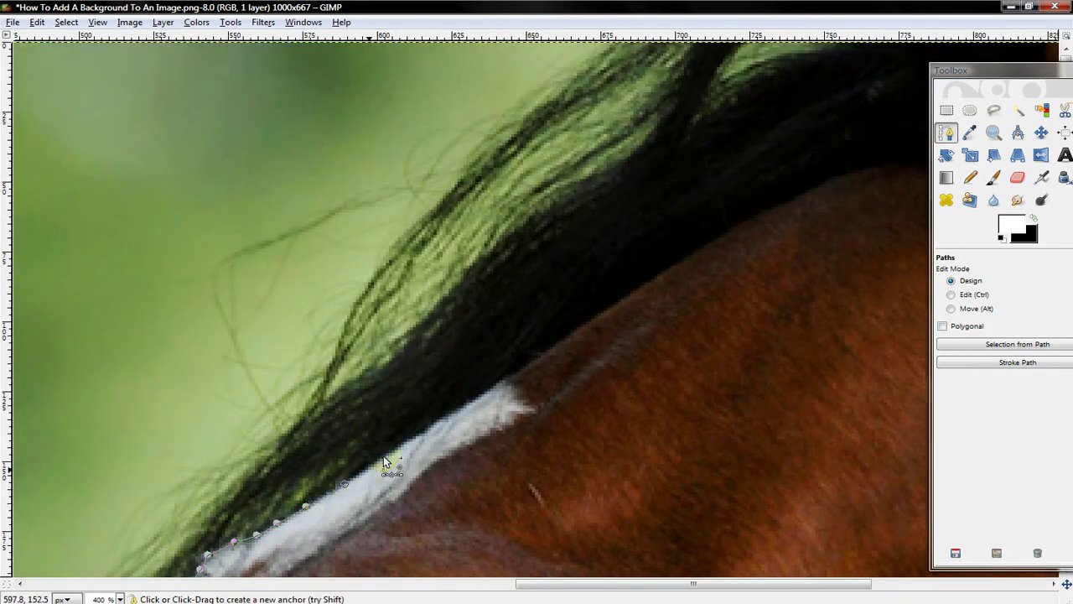
pyautogui.click(417, 433)
pyautogui.click(446, 415)
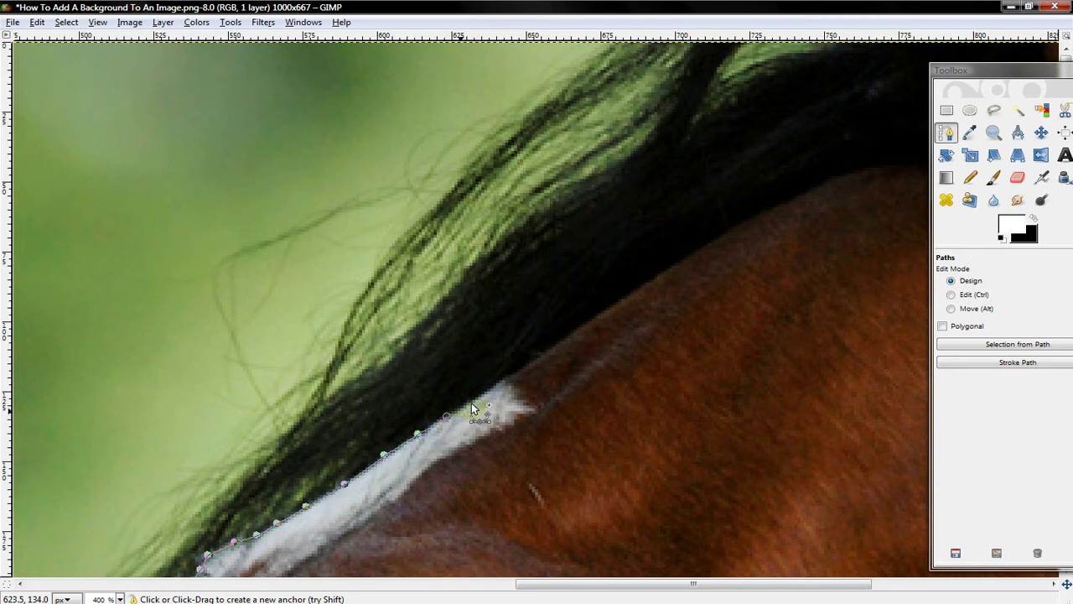
pyautogui.click(471, 403)
# Step: Extend the path past the tip of the white marking, following the edge between the brown forehead and the black mane
pyautogui.click(509, 375)
pyautogui.click(546, 352)
pyautogui.click(562, 337)
pyautogui.click(591, 318)
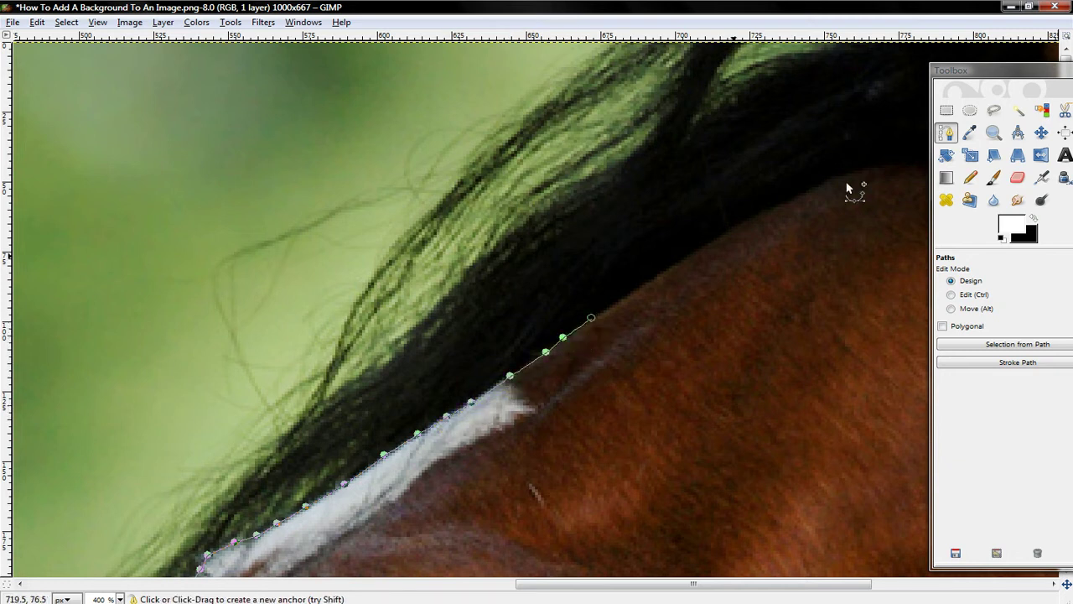
# Step: Move the toolbox off the area being traced and continue the path up the straight brown slope beneath the mane
pyautogui.moveTo(985, 70); pyautogui.dragTo(112, 78)
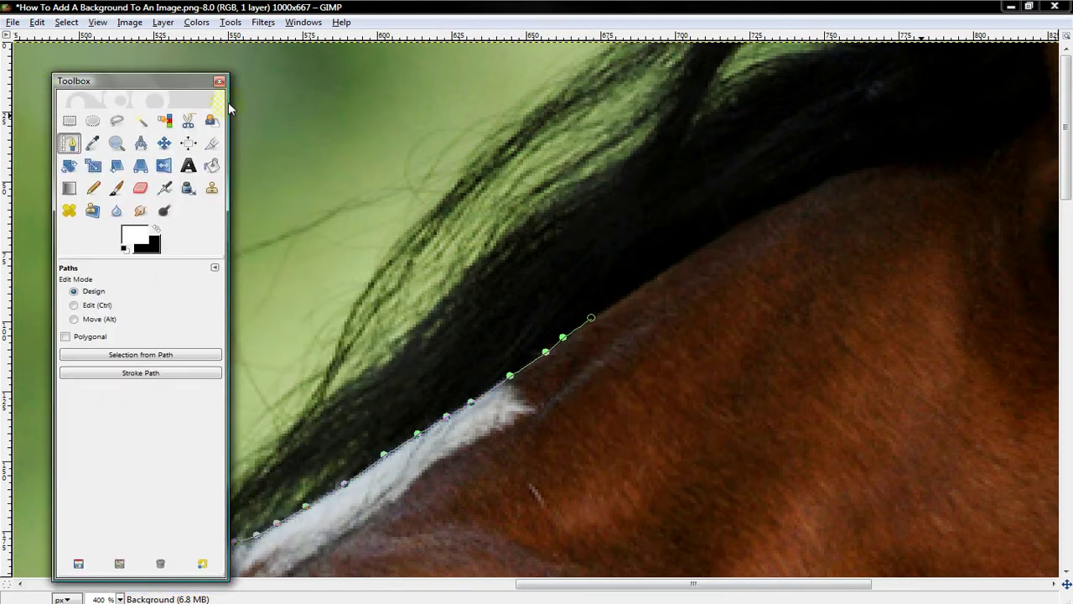
pyautogui.click(630, 293)
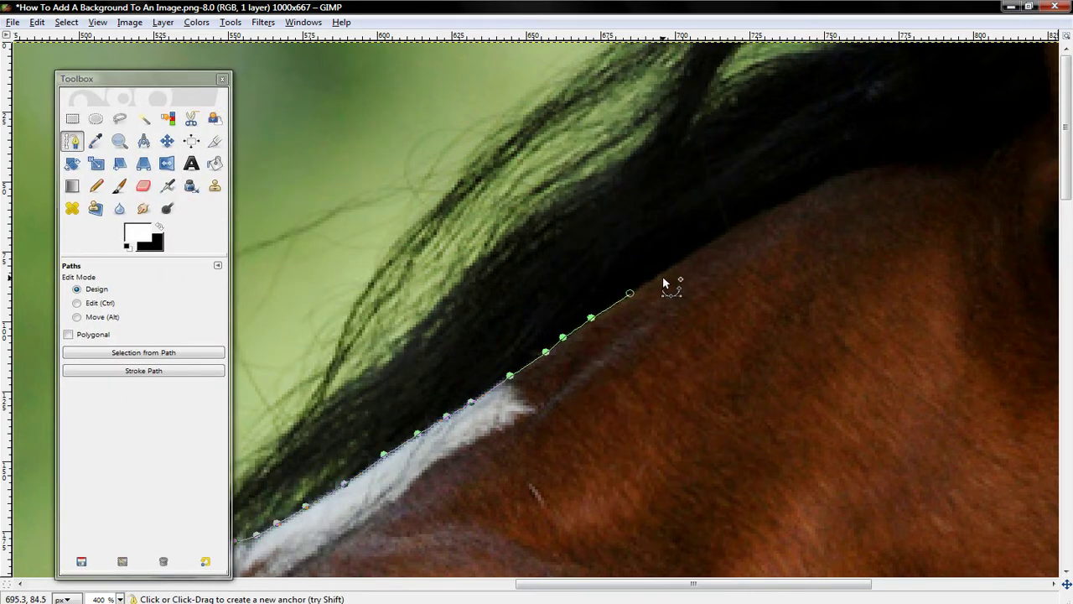
pyautogui.click(662, 273)
pyautogui.click(693, 255)
pyautogui.click(723, 236)
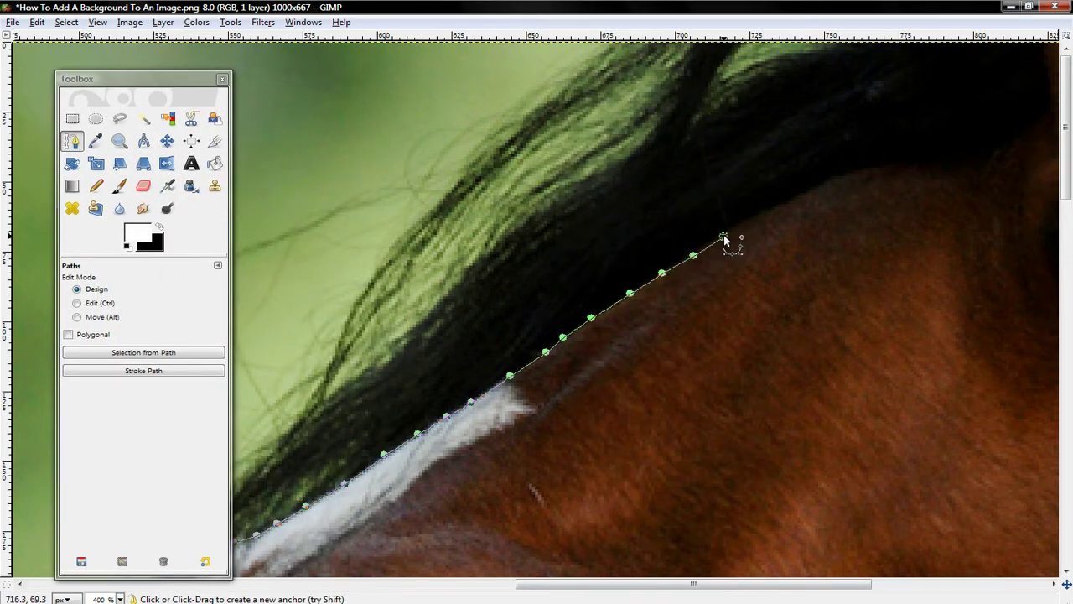
# Step: Trace the path along the gently curving upper forehead to its crest, keeping the black mane outside
pyautogui.click(742, 220)
pyautogui.click(771, 206)
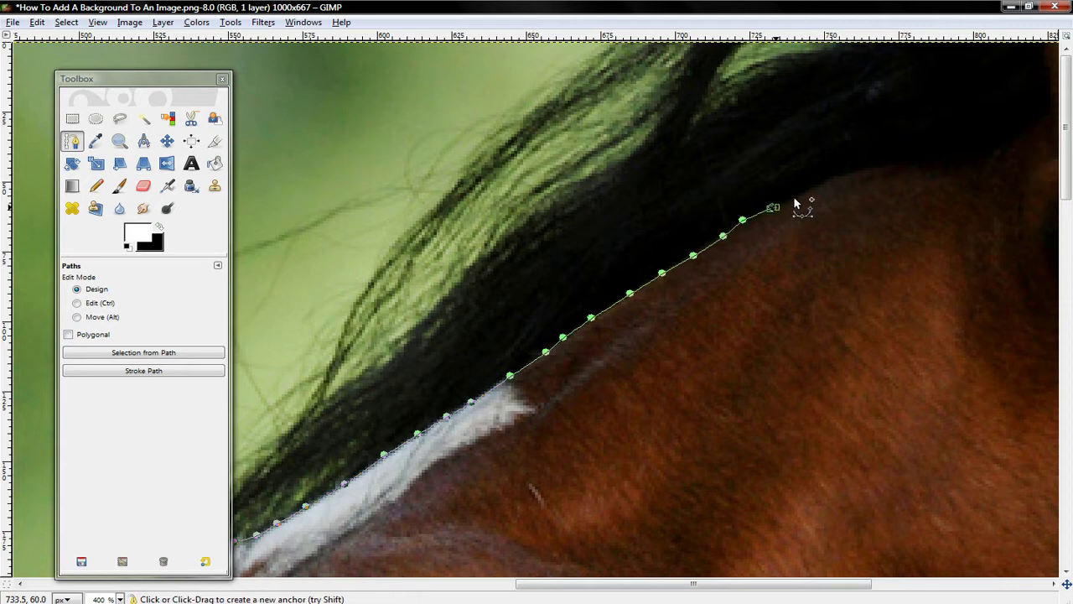
pyautogui.click(793, 197)
pyautogui.click(812, 186)
pyautogui.click(832, 178)
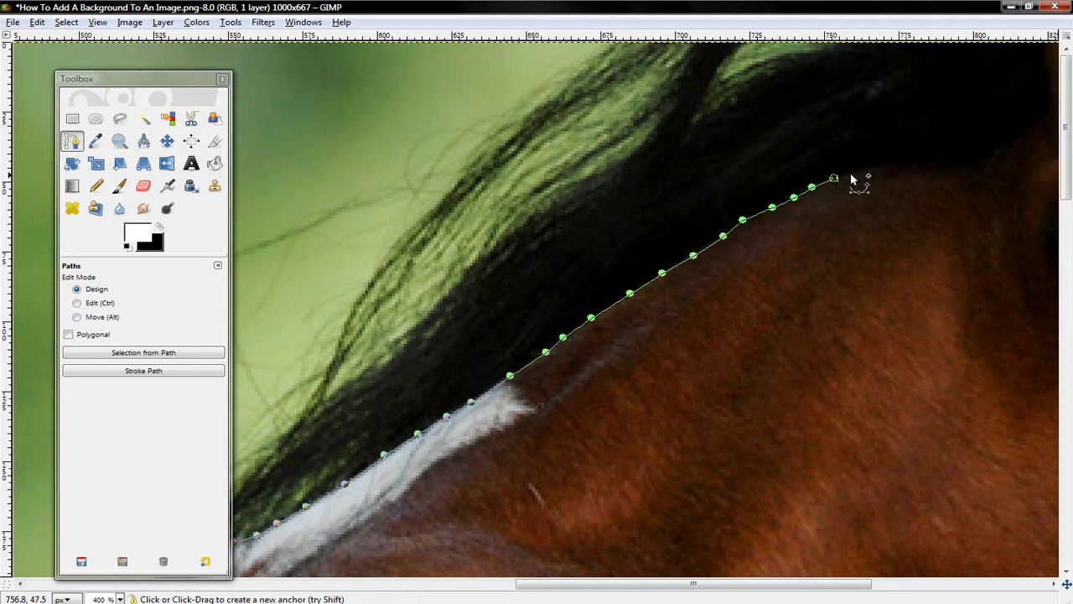
pyautogui.click(848, 174)
pyautogui.click(872, 169)
pyautogui.click(889, 164)
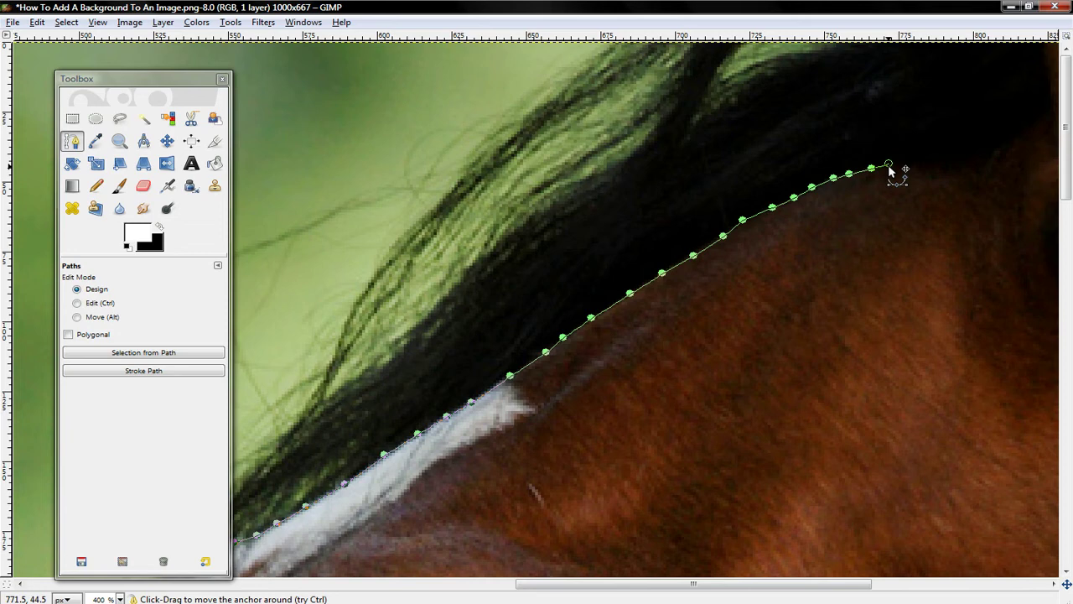
# Step: Carry the path across the dip behind the forehead crest and up along the dark hair to the base of the ear
pyautogui.click(901, 169)
pyautogui.click(916, 171)
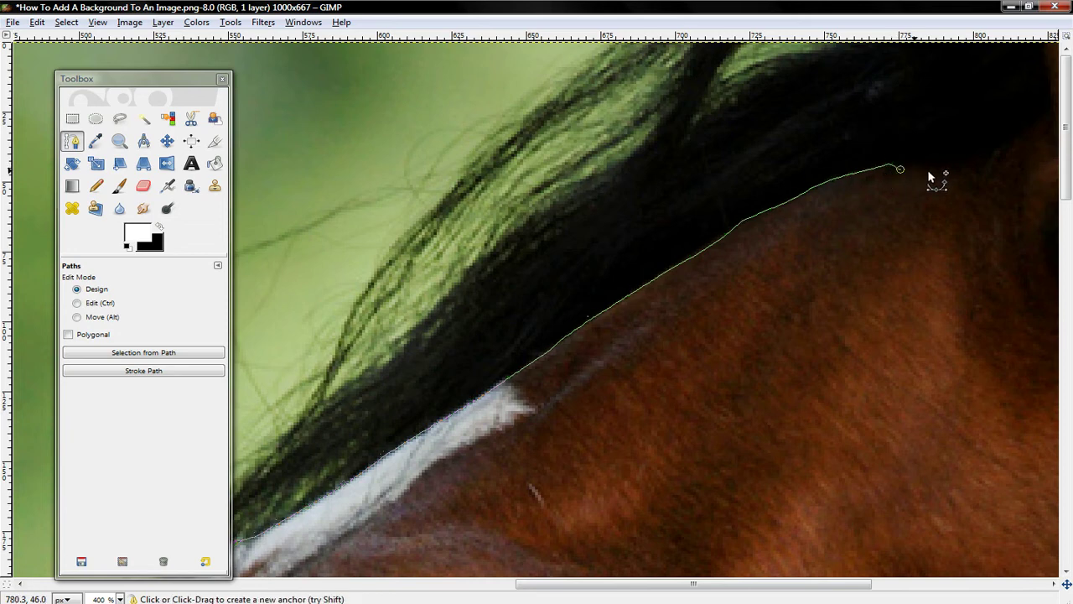
pyautogui.click(963, 169)
pyautogui.click(984, 168)
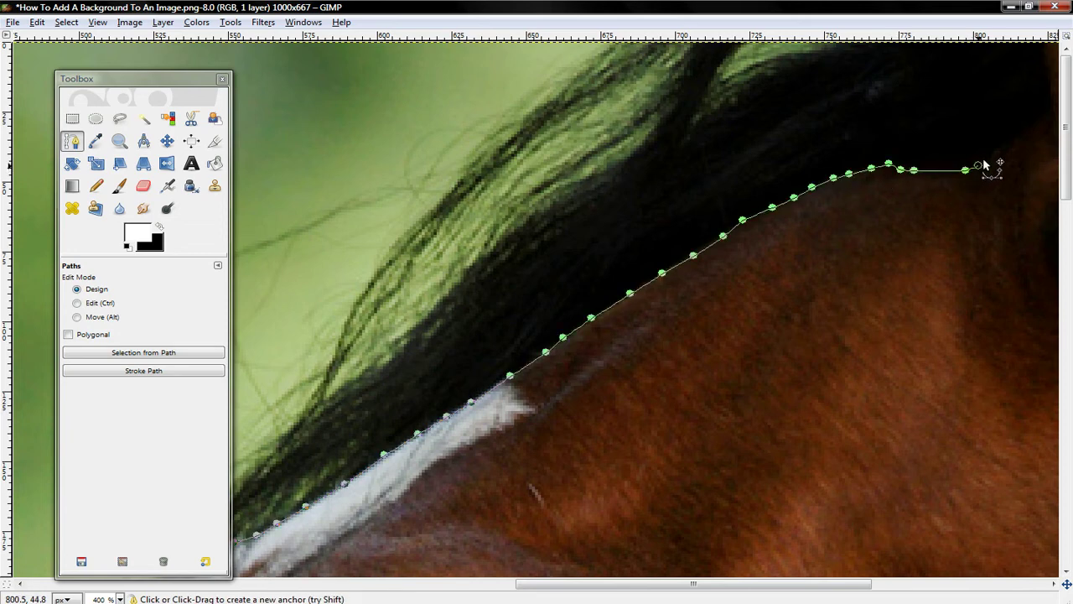
pyautogui.click(996, 146)
pyautogui.click(1035, 125)
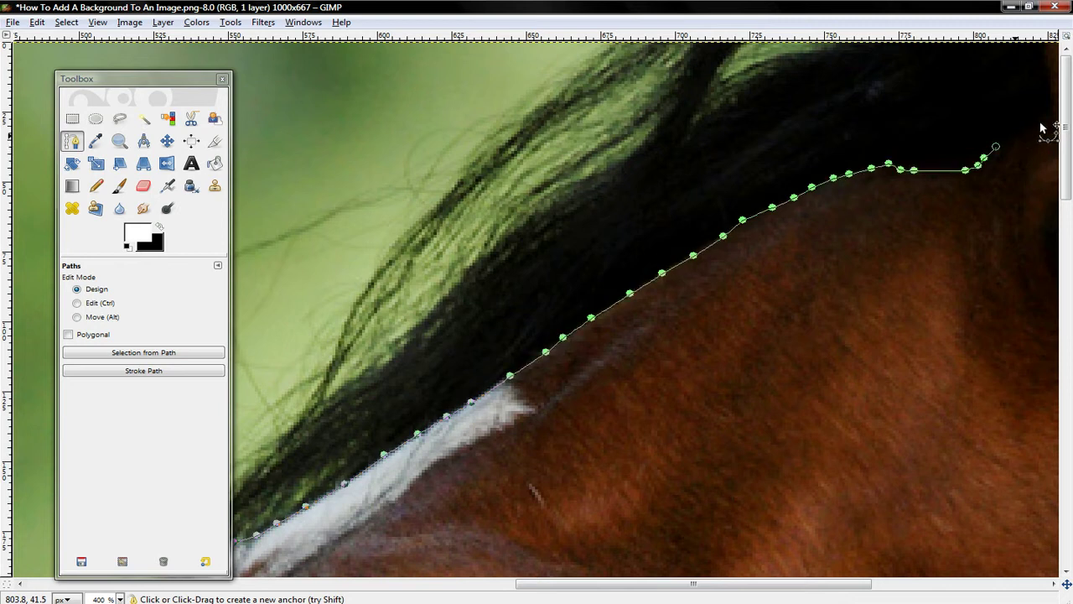
pyautogui.click(1052, 116)
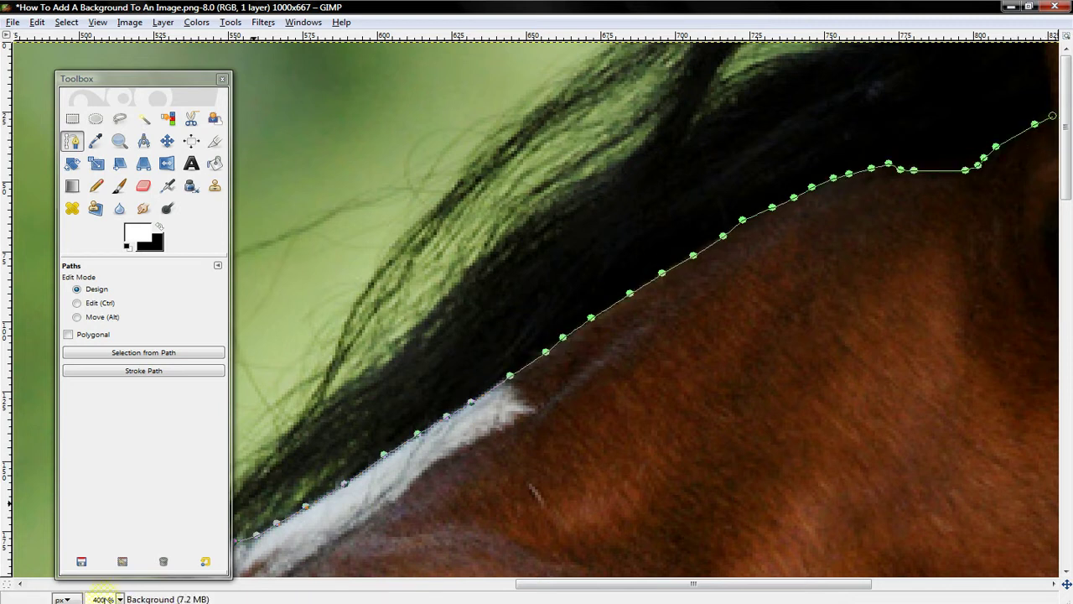
# Step: At 100% zoom, take the path past the image's upper edge and run it outside the canvas to the upper-left corner
pyautogui.click(120, 598)
pyautogui.click(113, 538)
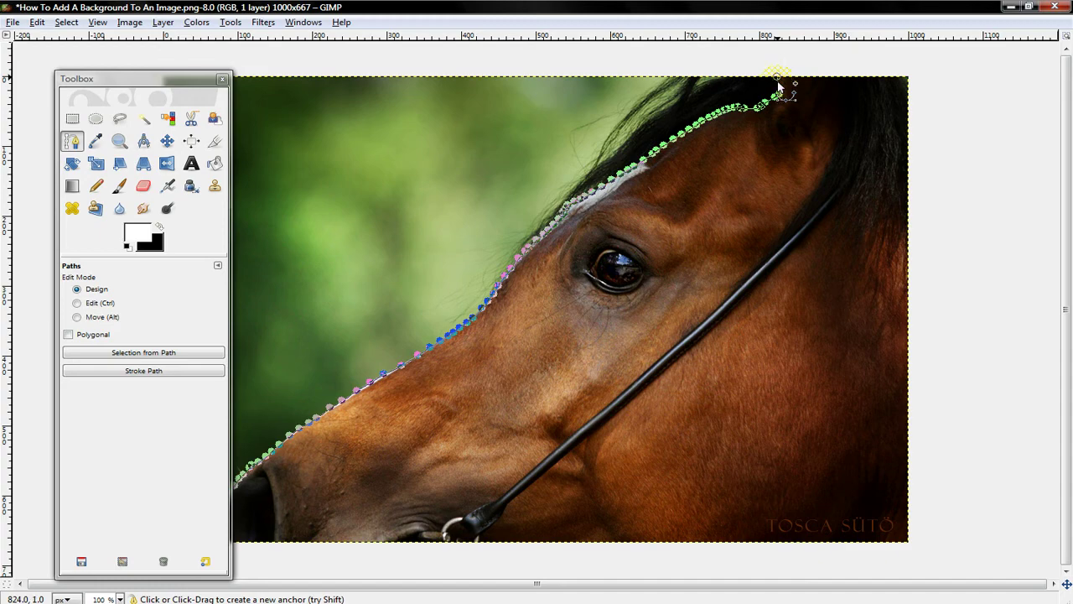
pyautogui.click(764, 66)
pyautogui.moveTo(612, 67); pyautogui.dragTo(991, 135)
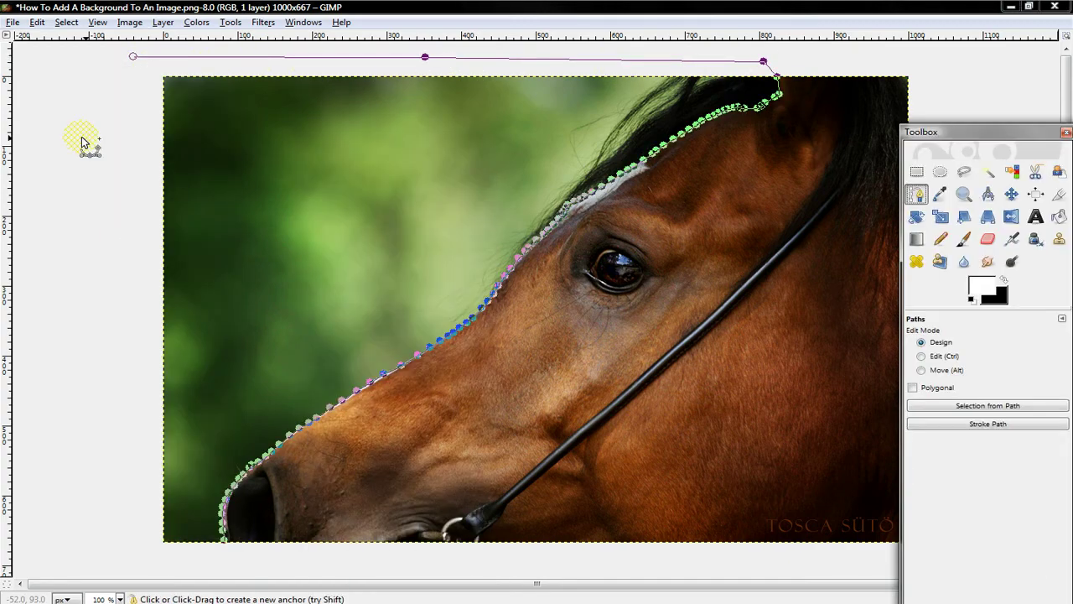
# Step: Route the path outside the canvas down the left side and under the lower-left corner, back to its start at the muzzle
pyautogui.click(79, 136)
pyautogui.click(81, 226)
pyautogui.click(87, 367)
pyautogui.click(101, 492)
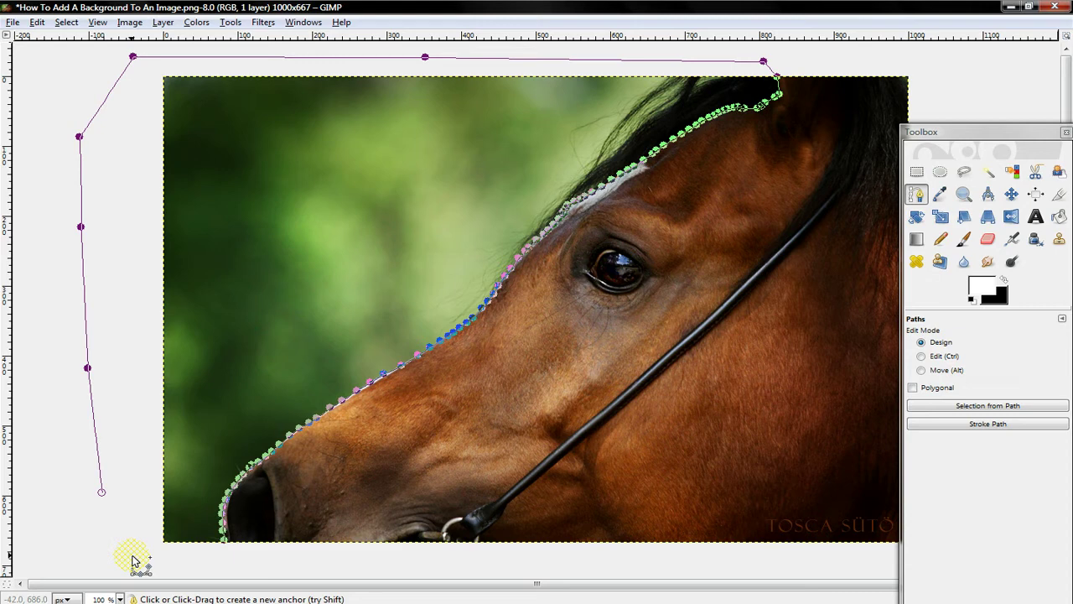
pyautogui.click(132, 555)
pyautogui.click(229, 561)
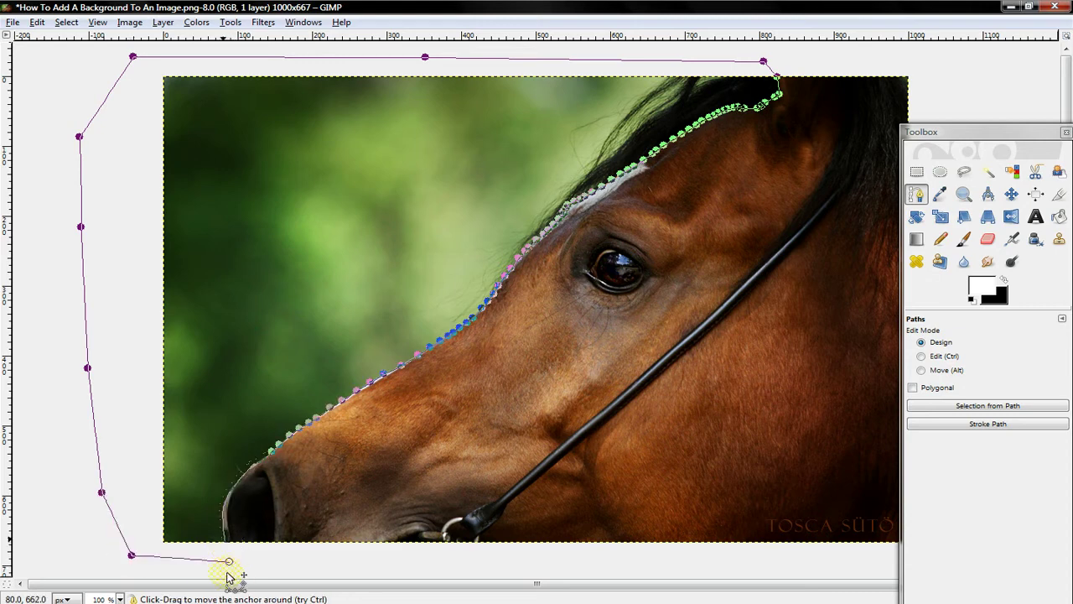
pyautogui.click(223, 539)
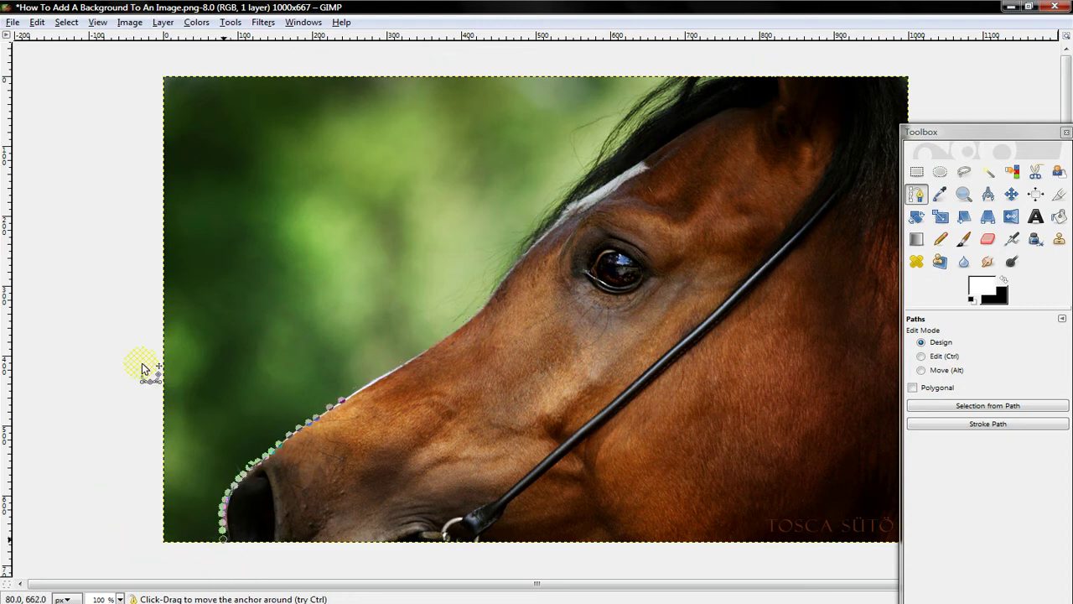
# Step: Create a selection from the path and fill it with a diagonal white-to-black linear gradient running toward the horse's face
pyautogui.click(65, 24)
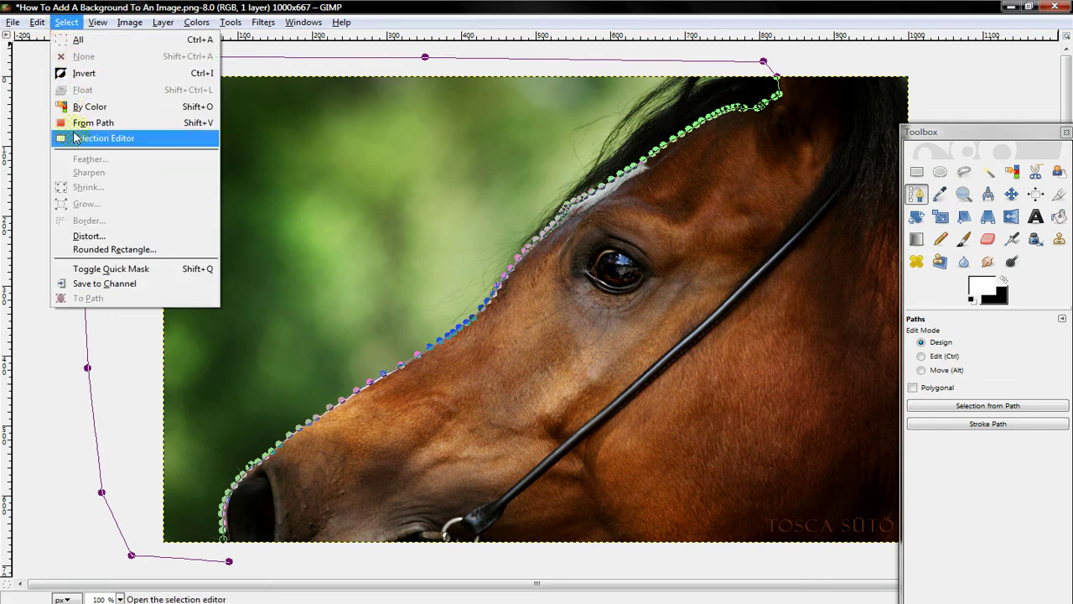
pyautogui.click(81, 124)
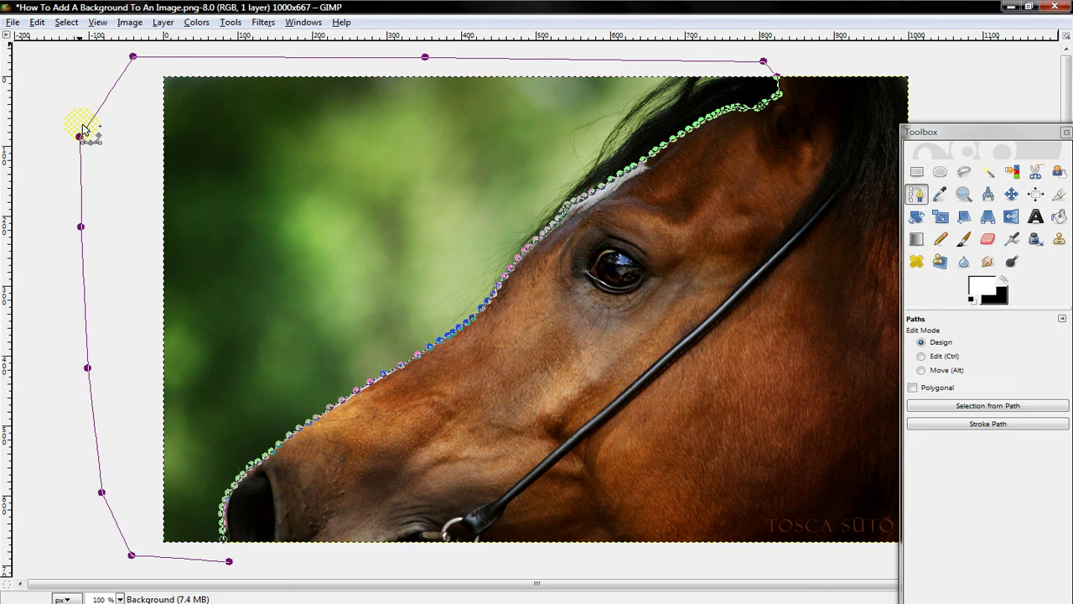
pyautogui.click(917, 239)
pyautogui.moveTo(357, 189); pyautogui.dragTo(519, 350)
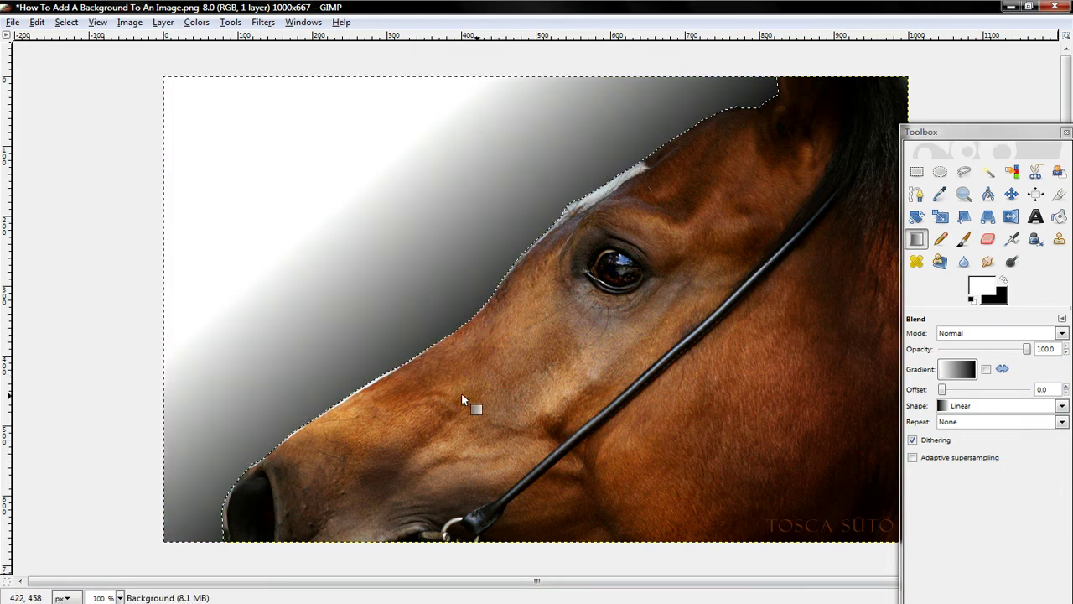
# Step: Clear the selection around the new background and move the toolbox to the opposite side of the image
pyautogui.click(66, 22)
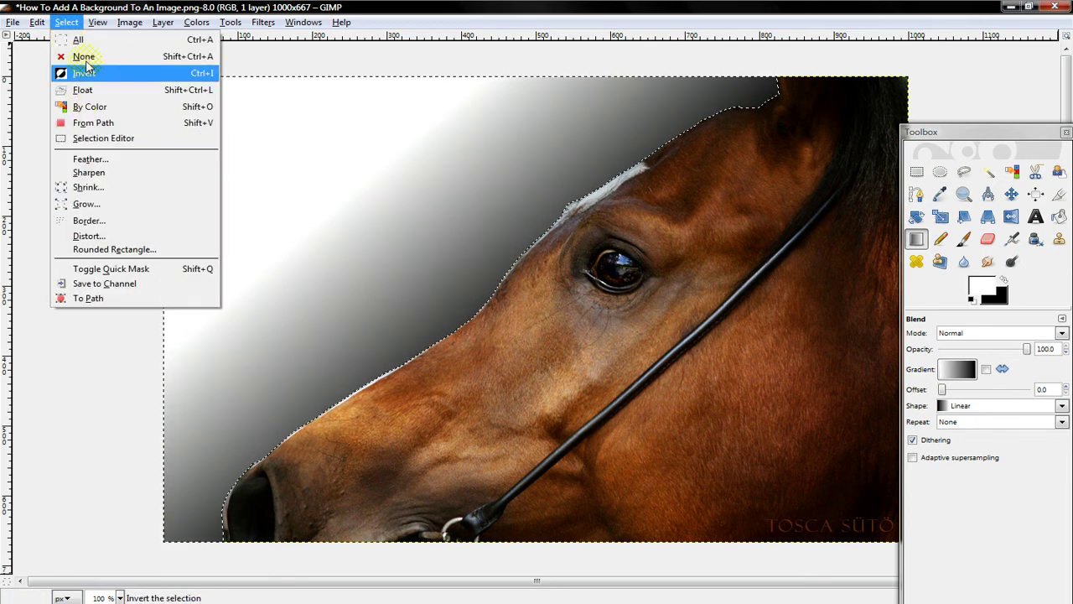
pyautogui.click(85, 60)
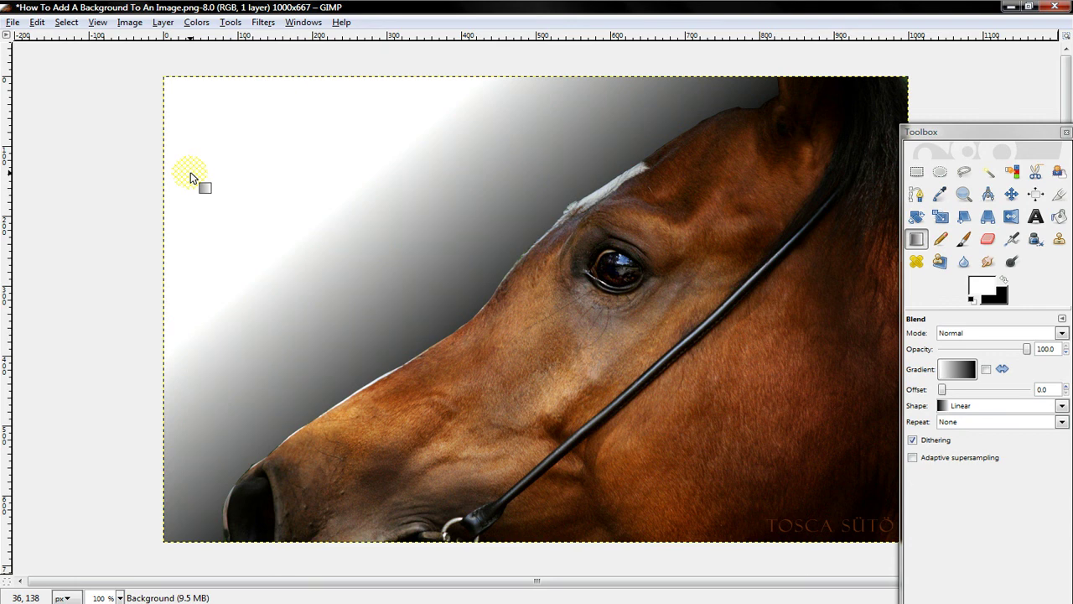
pyautogui.moveTo(919, 144); pyautogui.dragTo(68, 80)
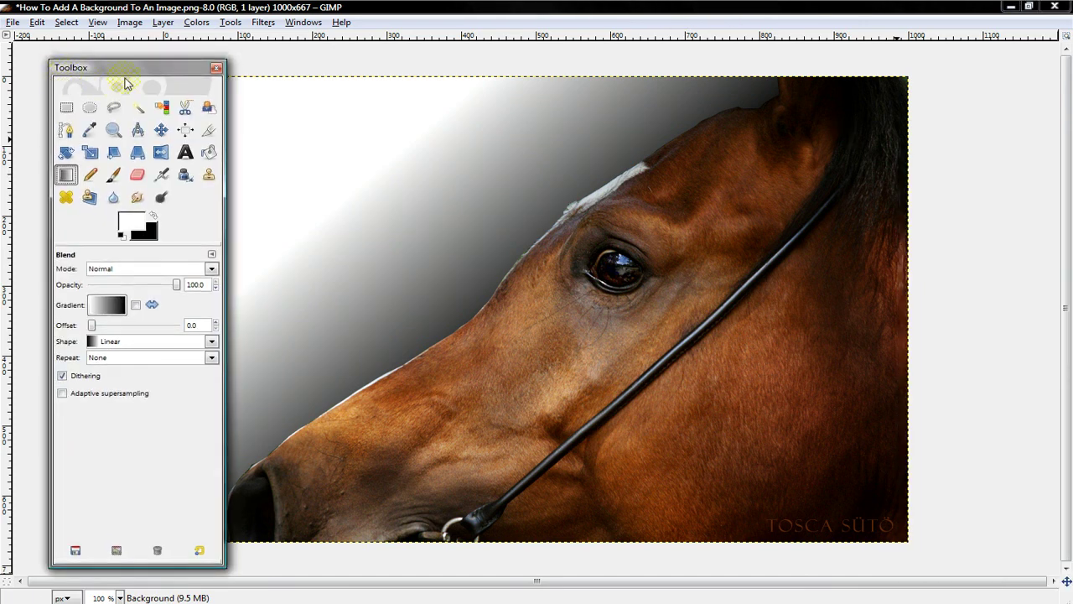
pyautogui.rightClick(954, 602)
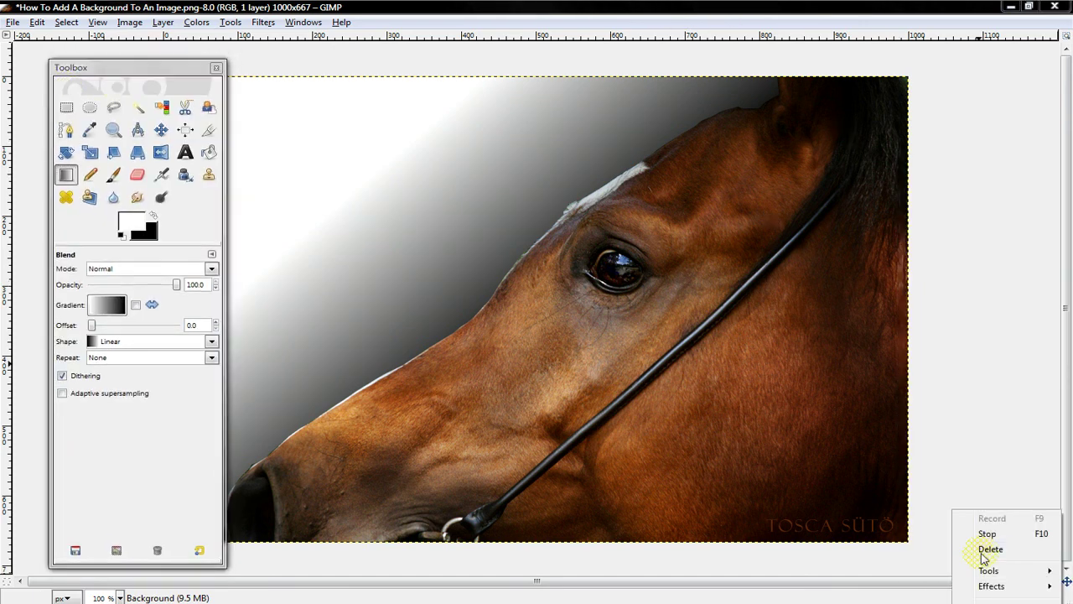